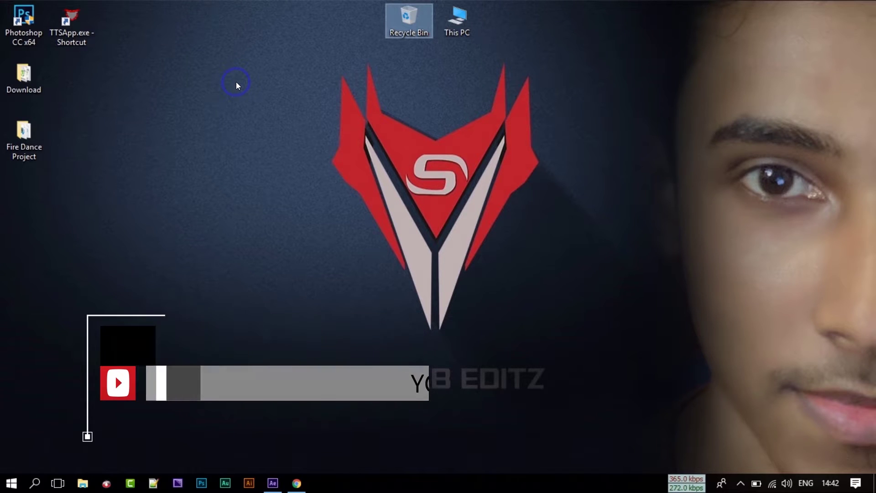
# Open the Fire Dance Project folder and select Fire.mov, P.mov and Particles.mov
pyautogui.doubleClick(25, 133)
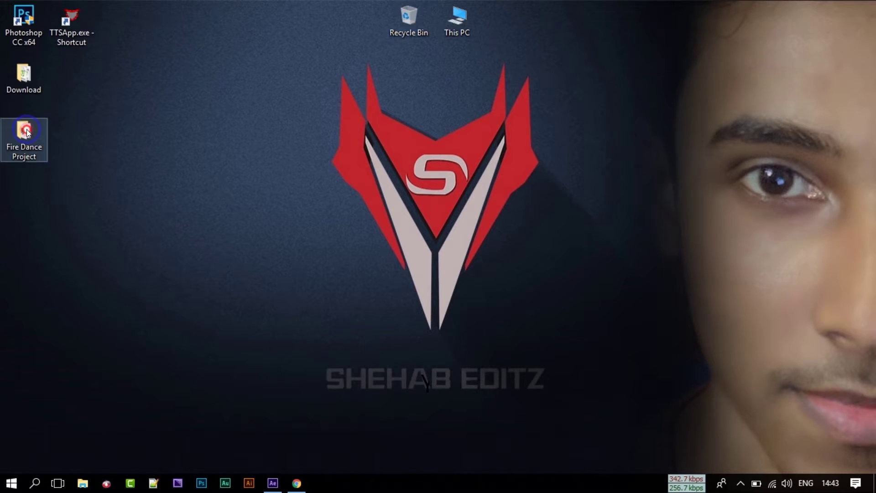
pyautogui.moveTo(209, 182); pyautogui.dragTo(354, 114)
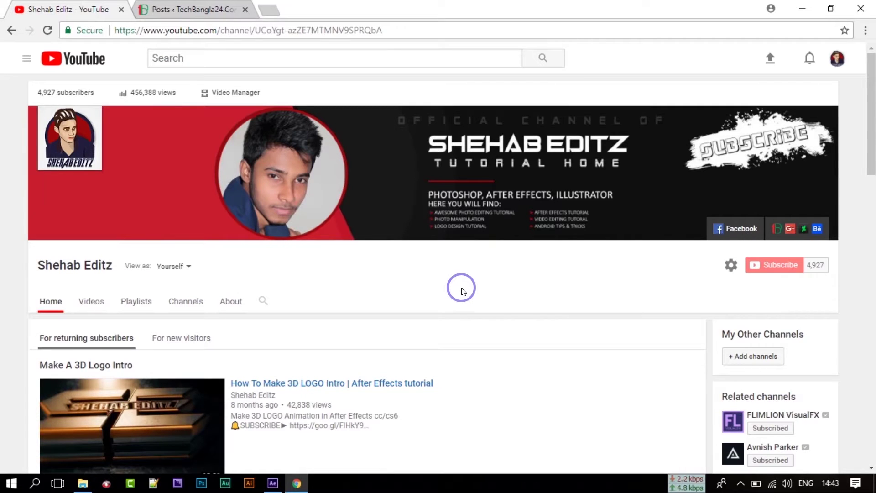
pyautogui.click(807, 10)
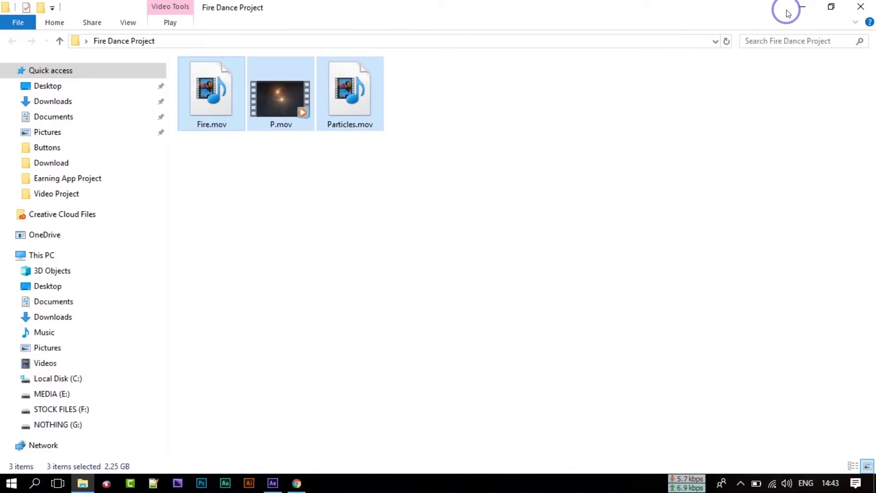
# Drag Fire.mov and Particles.mov from the Fire Dance Project folder into the After Effects Project panel
pyautogui.click(272, 484)
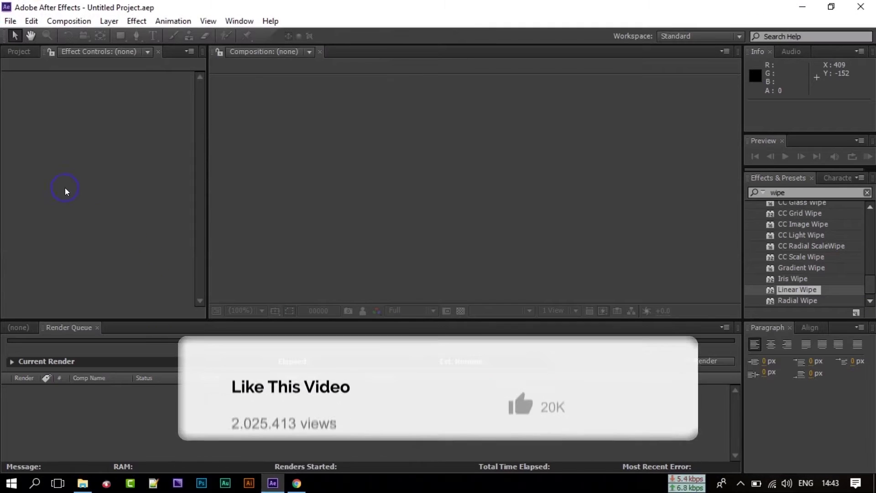
pyautogui.click(18, 51)
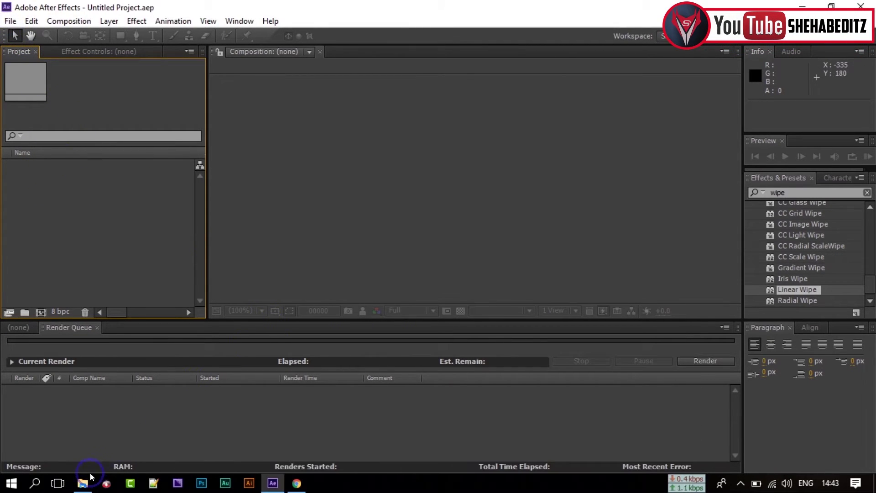
pyautogui.click(90, 476)
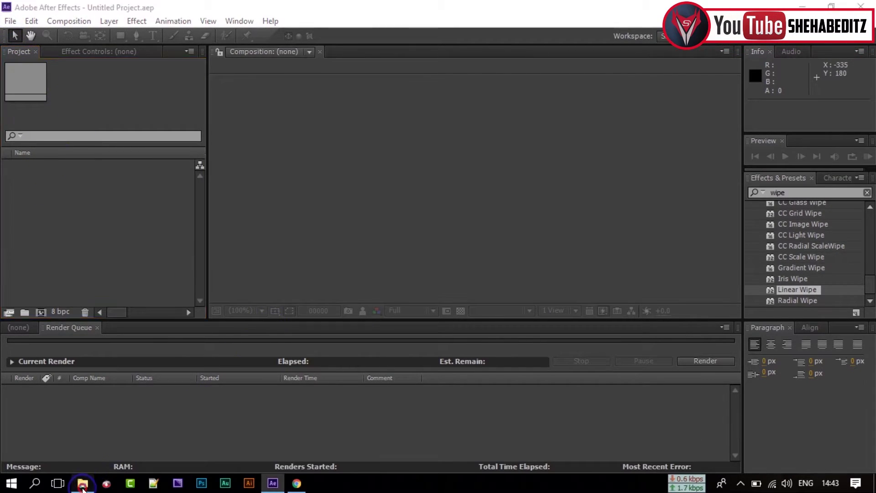
pyautogui.click(265, 199)
pyautogui.click(218, 103)
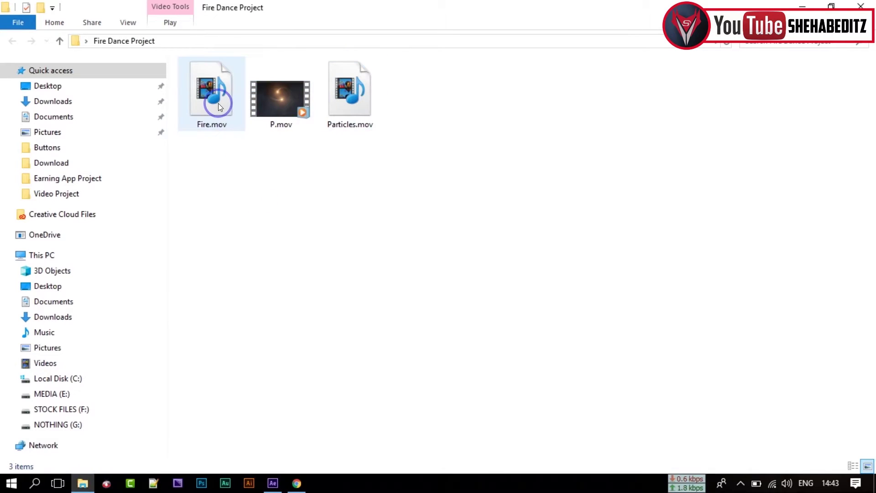
pyautogui.keyDown('ctrl'); pyautogui.click(351, 110); pyautogui.keyUp('ctrl')
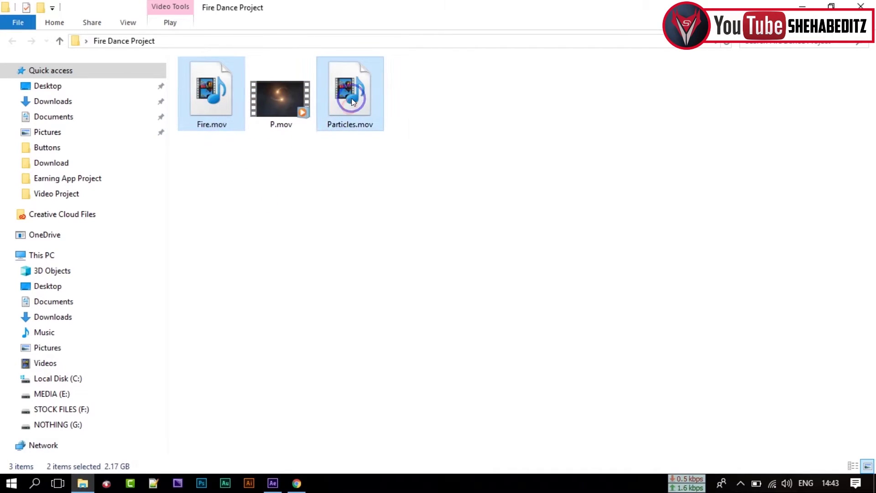
pyautogui.moveTo(352, 97)
pyautogui.mouseDown()
pyautogui.moveTo(276, 484)
pyautogui.moveTo(78, 205)
pyautogui.mouseUp()
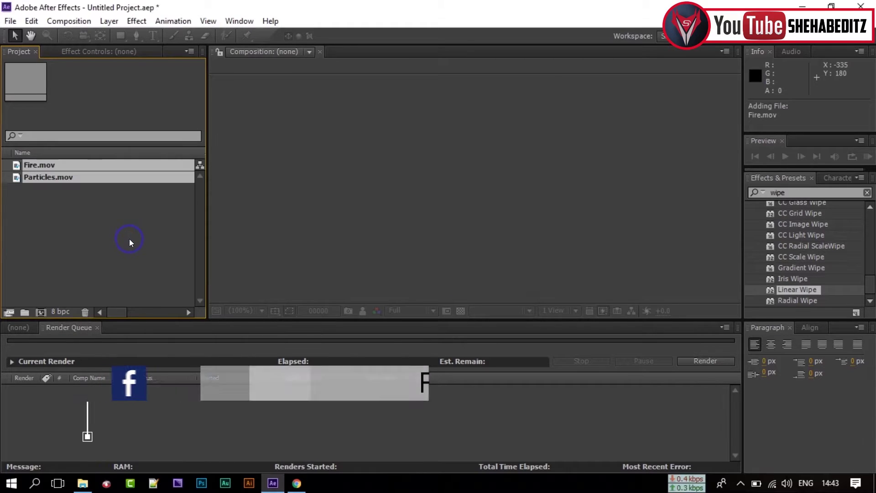
pyautogui.click(82, 216)
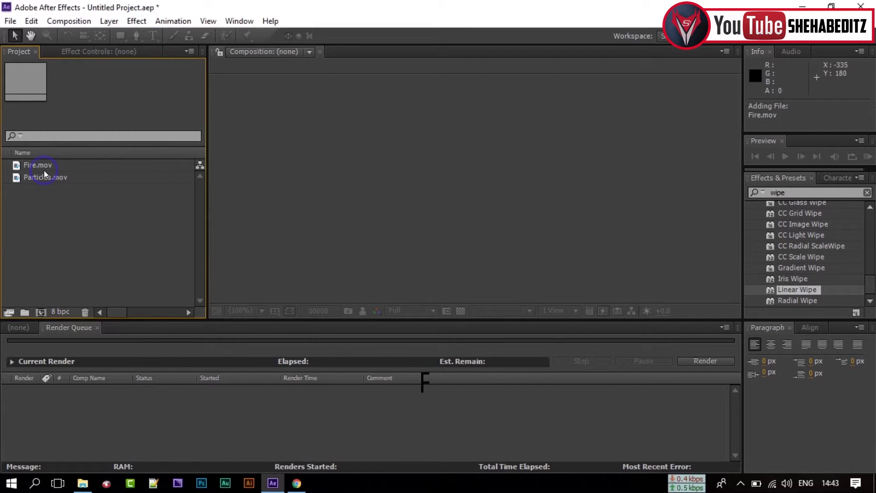
# Create a composition named Main, 0;00;10;00 long, with a black background
pyautogui.click(69, 21)
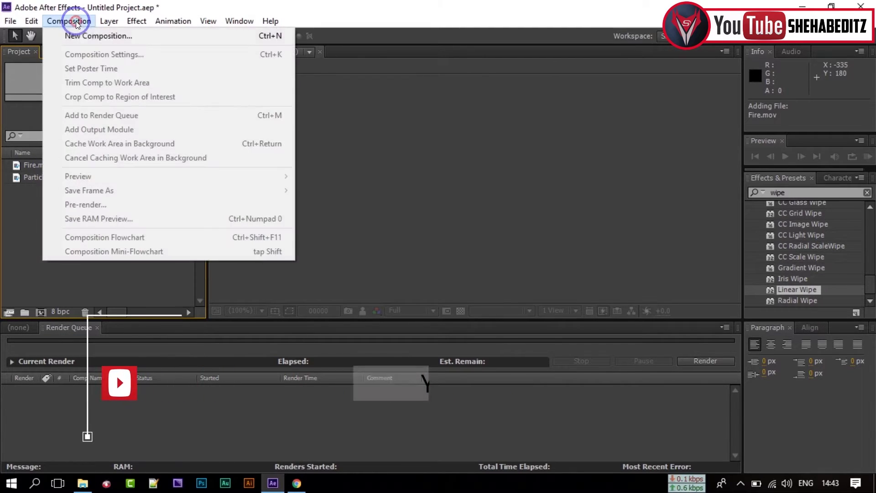
pyautogui.click(124, 35)
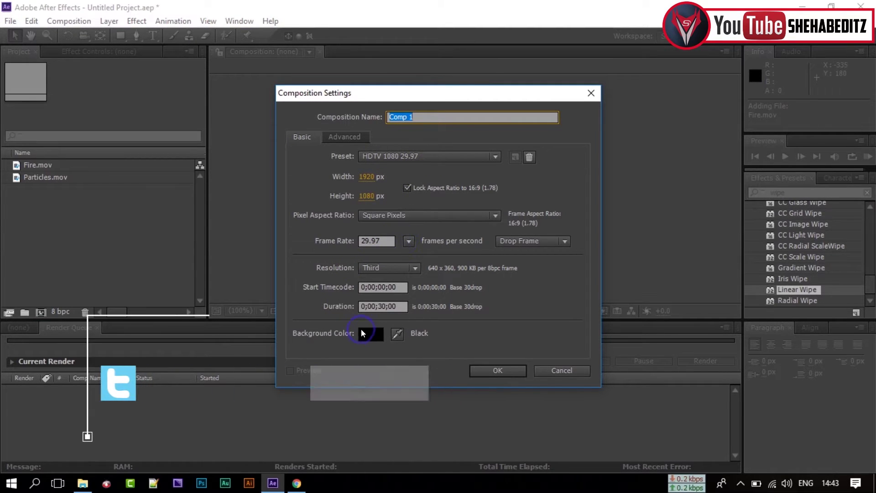
pyautogui.click(382, 306)
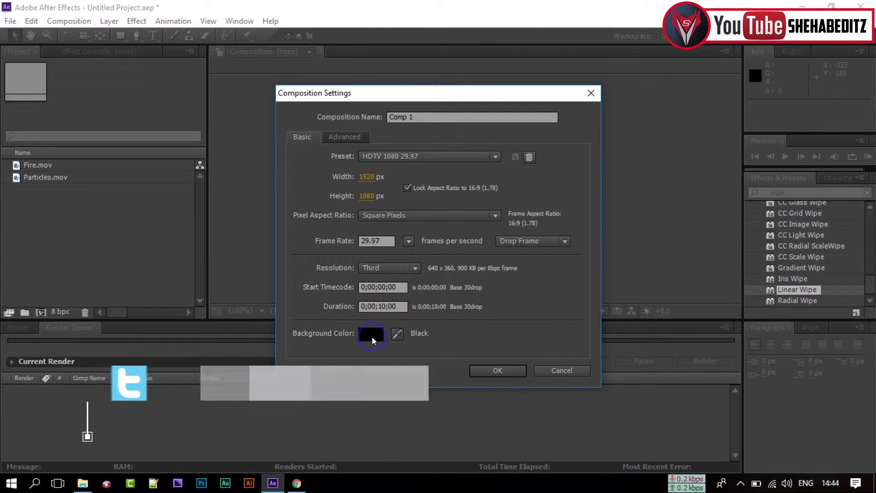
pyautogui.click(372, 336)
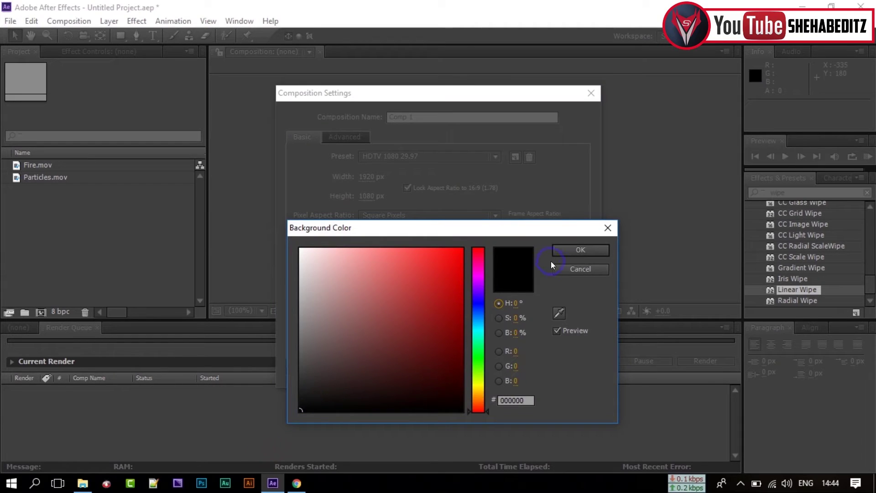
pyautogui.click(576, 250)
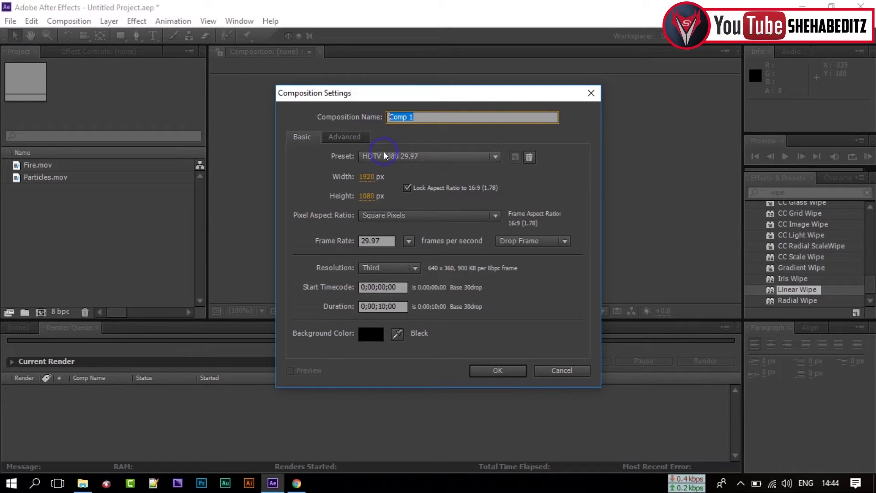
pyautogui.write('Main')
pyautogui.click(505, 372)
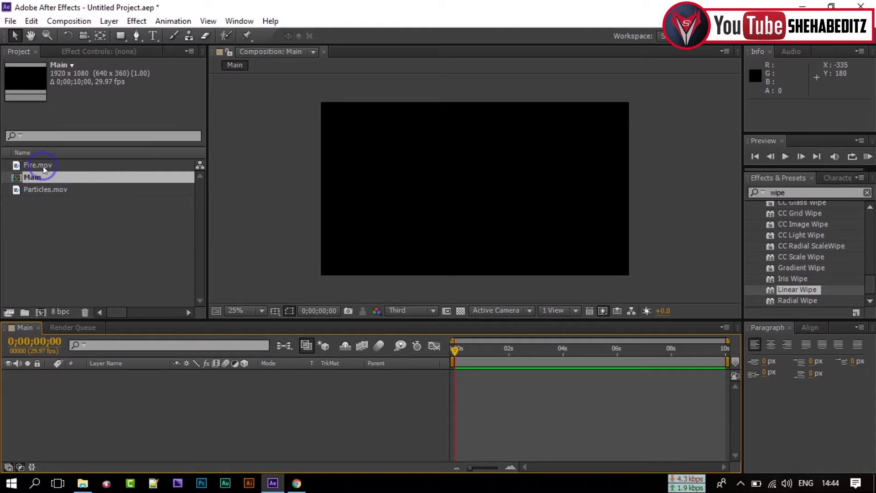
# Add Fire.mov as a layer in Main and set preview resolution to Half
pyautogui.click(46, 191)
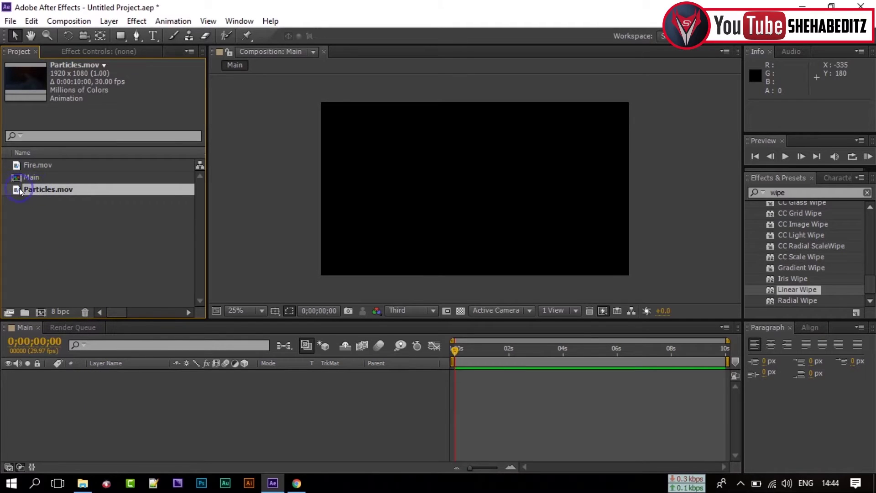
pyautogui.click(31, 164)
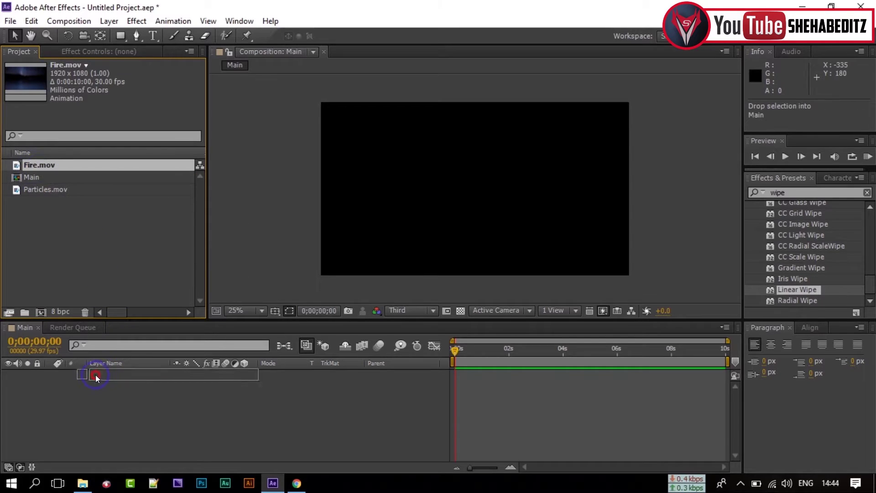
pyautogui.moveTo(95, 374); pyautogui.dragTo(68, 381)
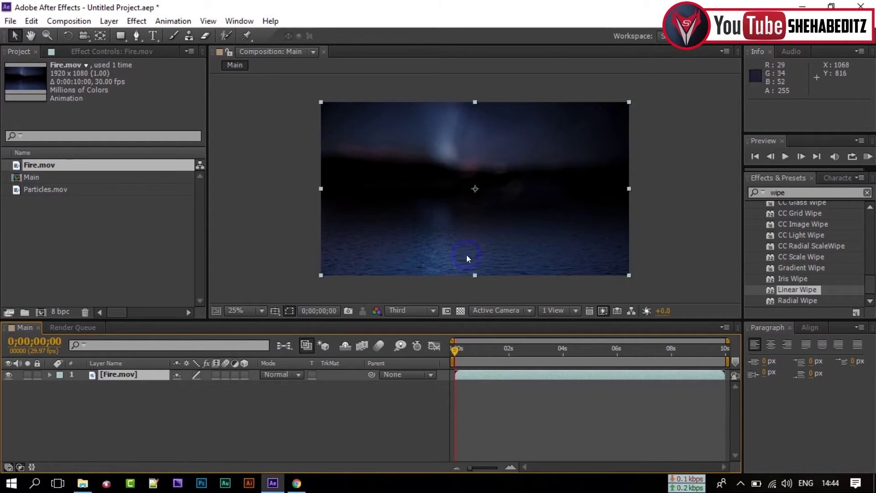
pyautogui.click(410, 314)
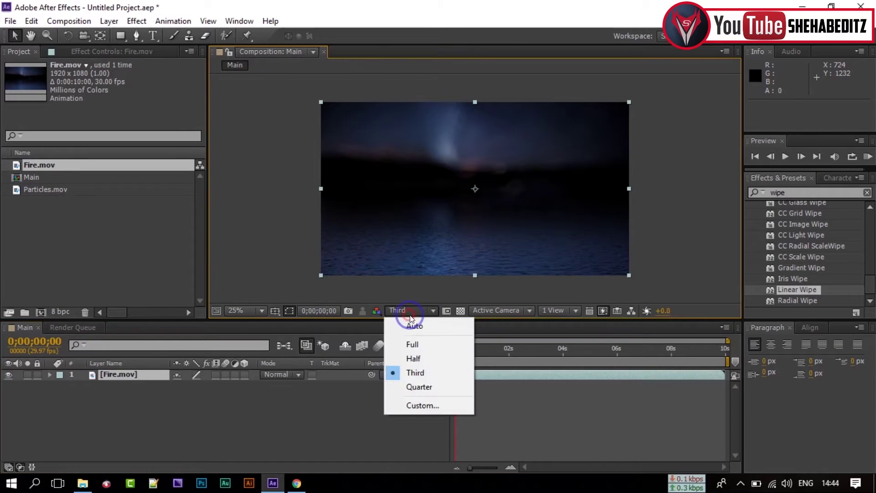
pyautogui.click(417, 361)
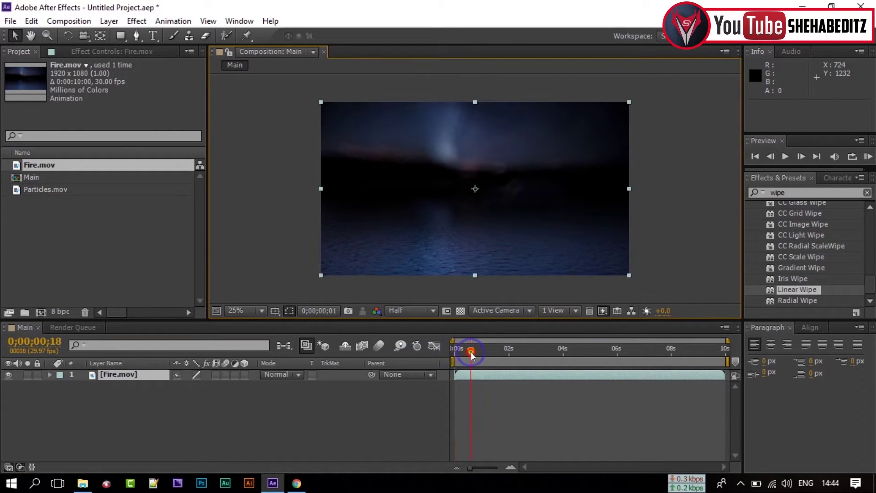
# At 0;00;01;05, add Particles.mov as a layer above Fire.mov
pyautogui.moveTo(471, 355); pyautogui.dragTo(485, 355)
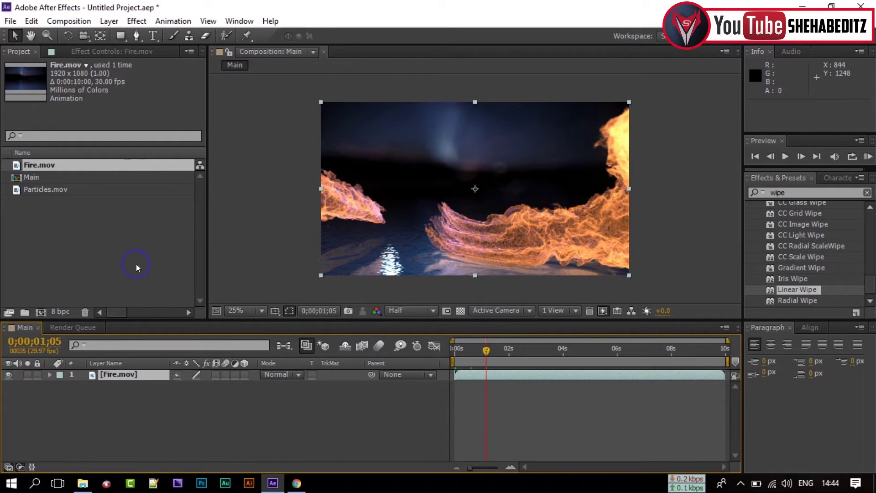
pyautogui.moveTo(30, 190); pyautogui.dragTo(99, 298)
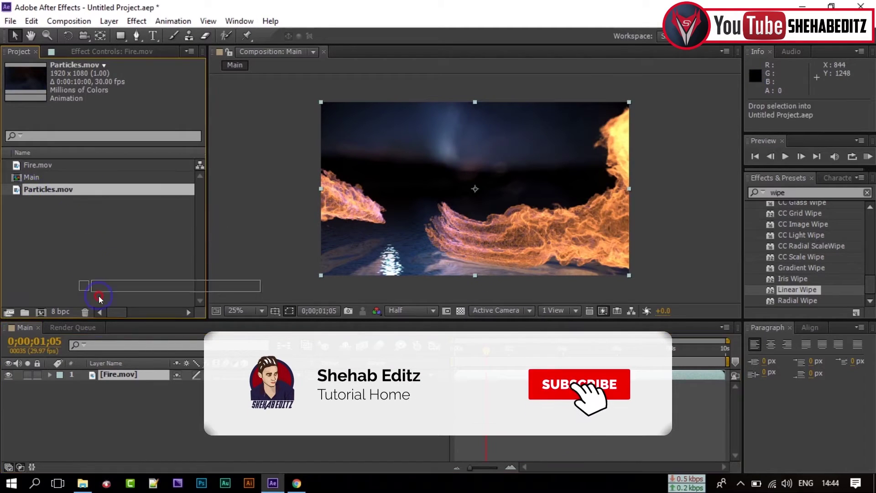
pyautogui.moveTo(99, 296); pyautogui.dragTo(90, 374)
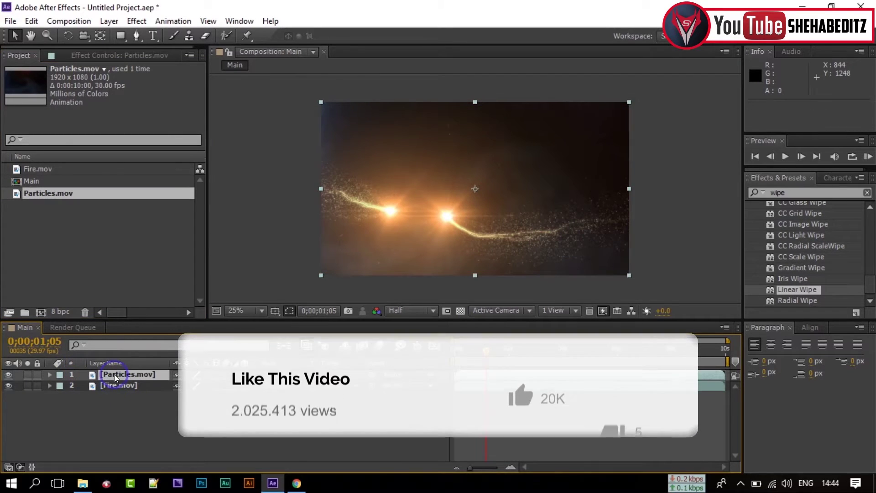
pyautogui.click(114, 385)
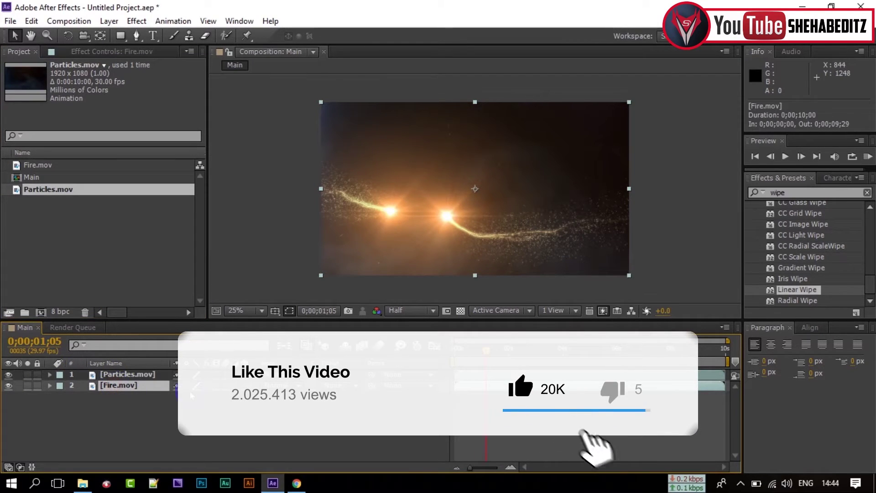
# Set the Particles.mov layer's blend mode to Screen over Fire.mov
pyautogui.click(138, 376)
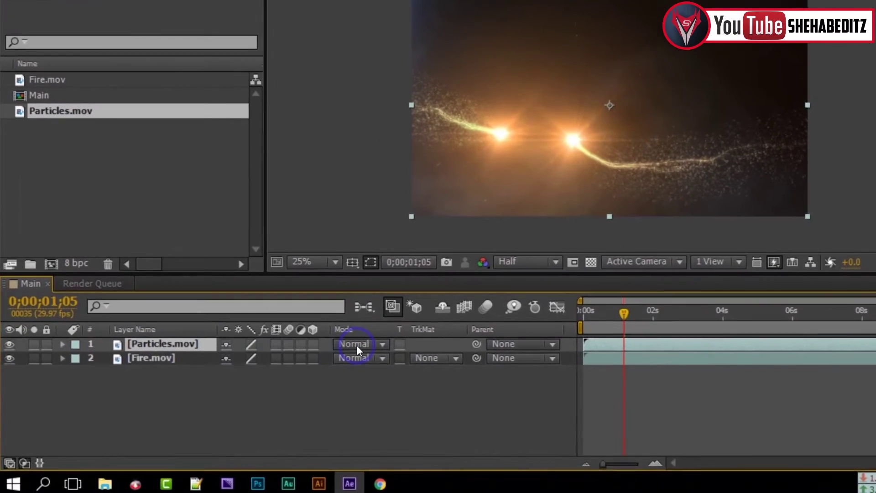
pyautogui.click(25, 463)
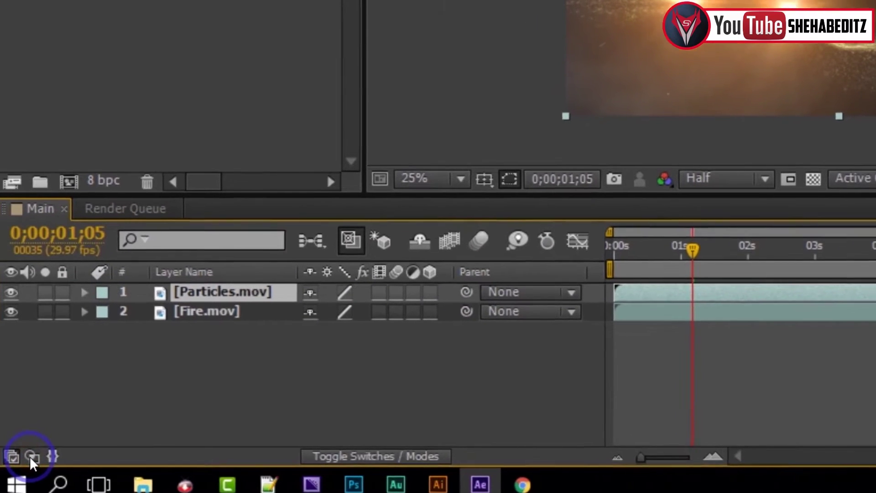
pyautogui.click(30, 457)
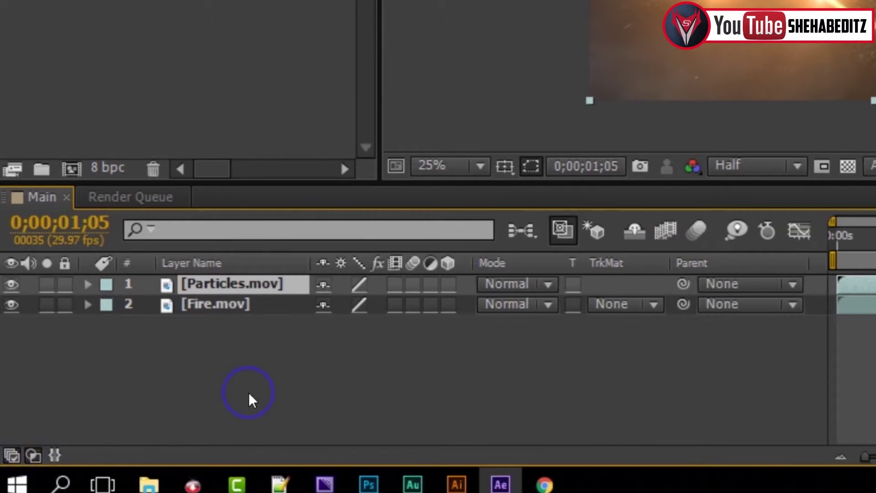
pyautogui.click(31, 456)
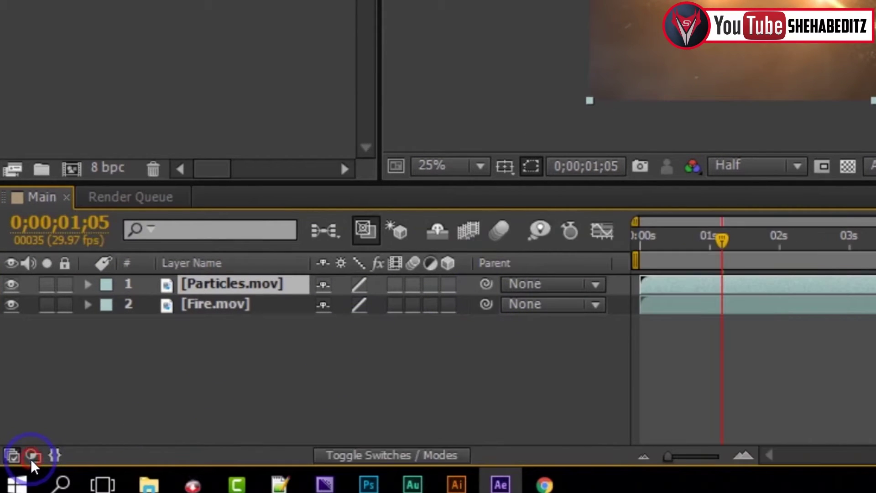
pyautogui.click(31, 457)
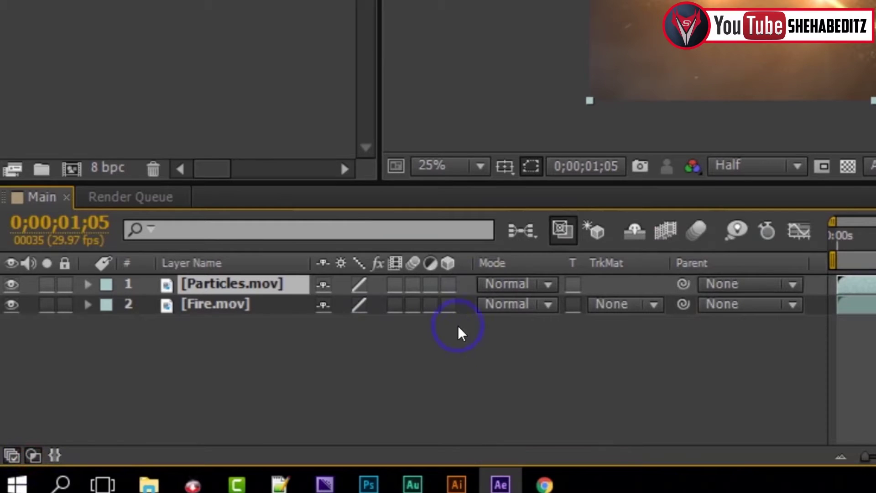
pyautogui.click(518, 286)
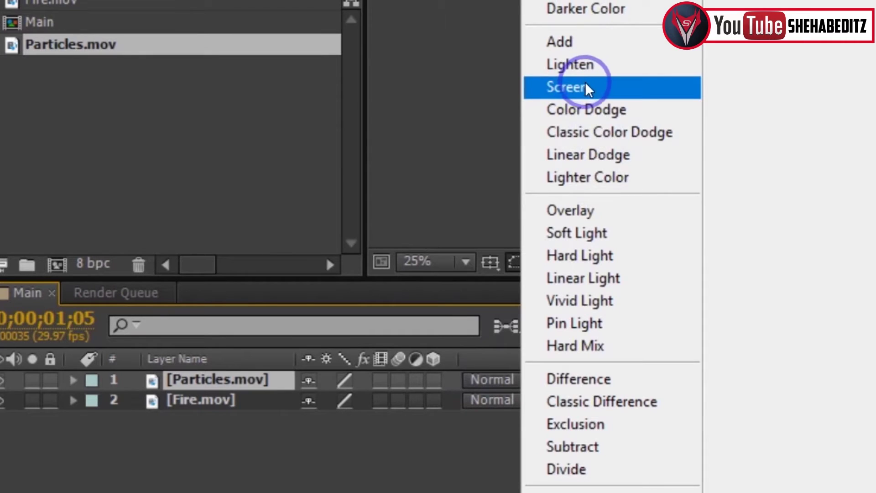
pyautogui.click(575, 86)
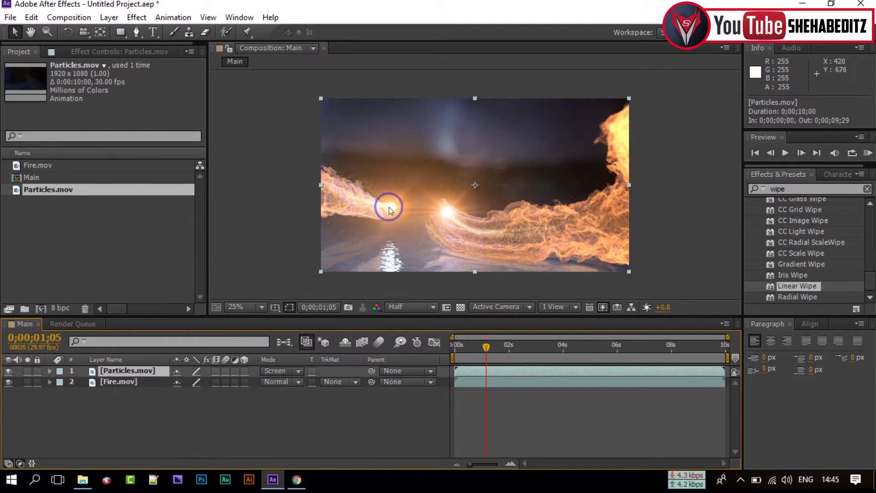
pyautogui.click(9, 370)
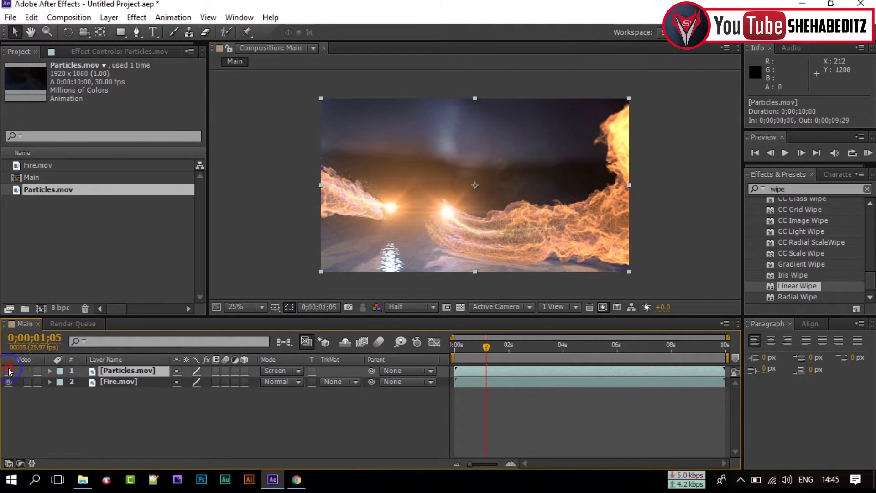
pyautogui.click(9, 371)
pyautogui.moveTo(492, 353); pyautogui.dragTo(536, 352)
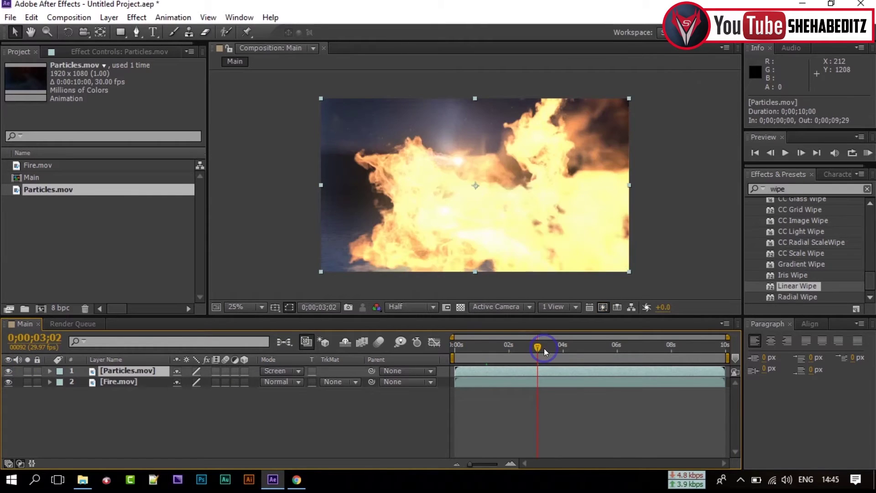
pyautogui.moveTo(513, 349); pyautogui.dragTo(479, 356)
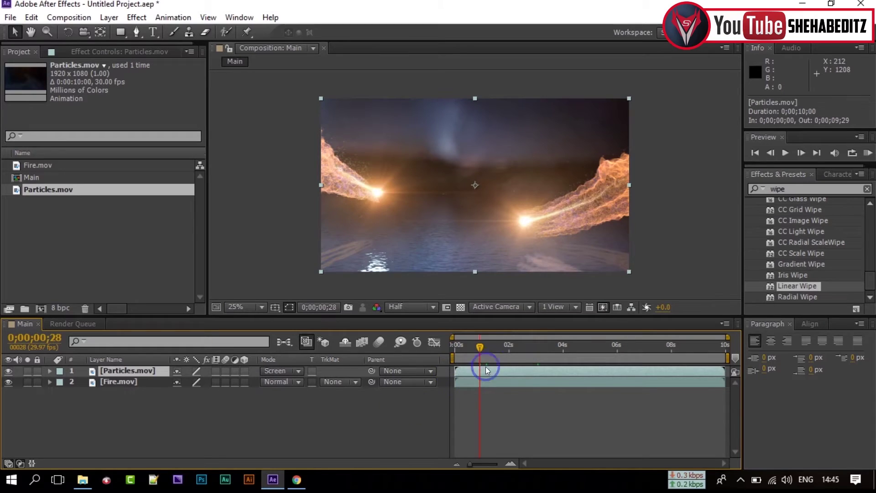
pyautogui.press('space')
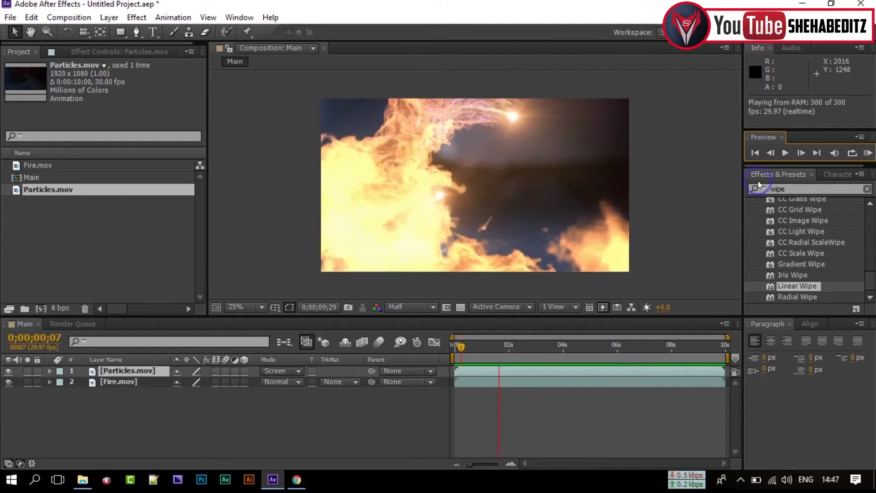
pyautogui.click(783, 154)
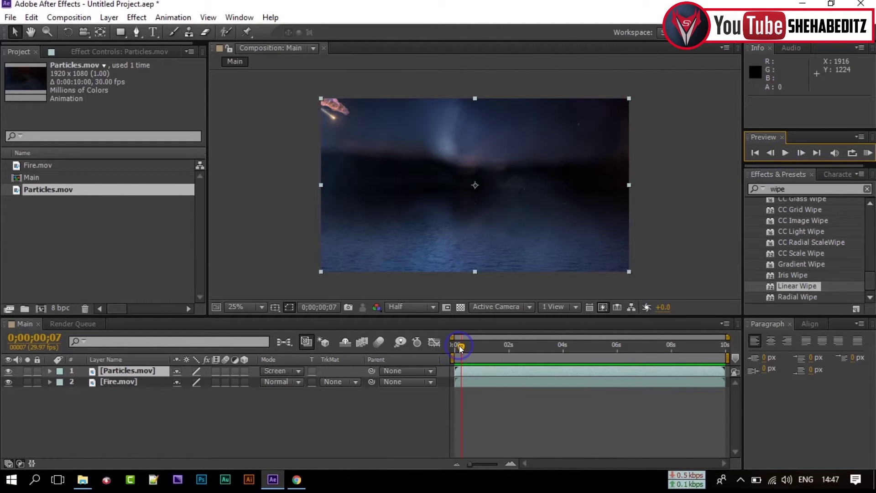
pyautogui.moveTo(459, 346); pyautogui.dragTo(617, 356)
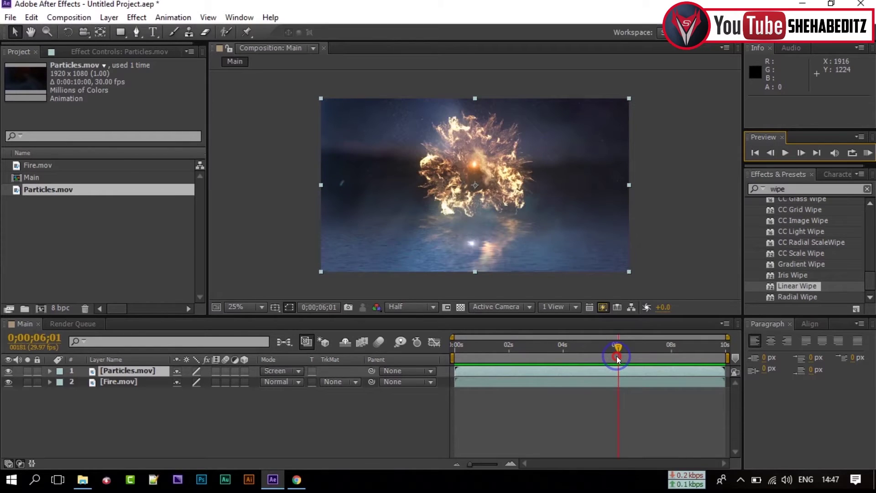
pyautogui.moveTo(614, 354)
pyautogui.mouseDown()
pyautogui.moveTo(587, 357)
pyautogui.moveTo(605, 359)
pyautogui.mouseUp()
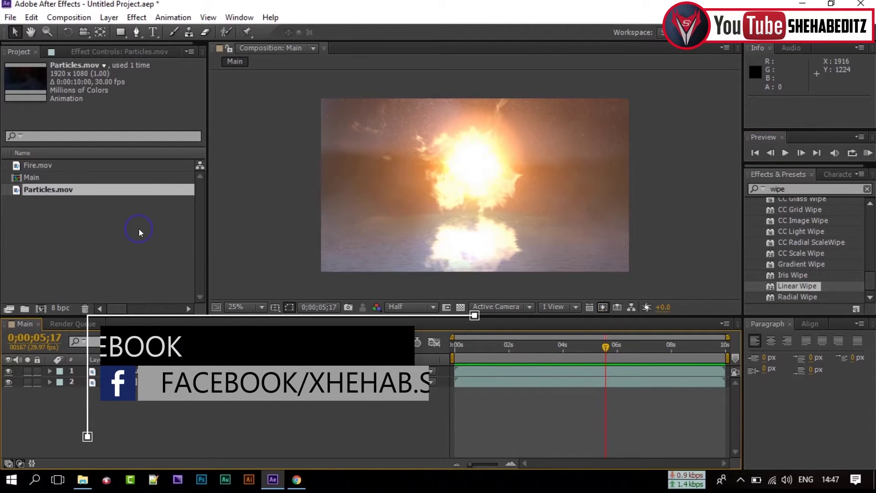
# Add an empty text layer, Text 1, on top of the two clips via Layer > New > Text
pyautogui.click(109, 17)
pyautogui.moveTo(152, 29)
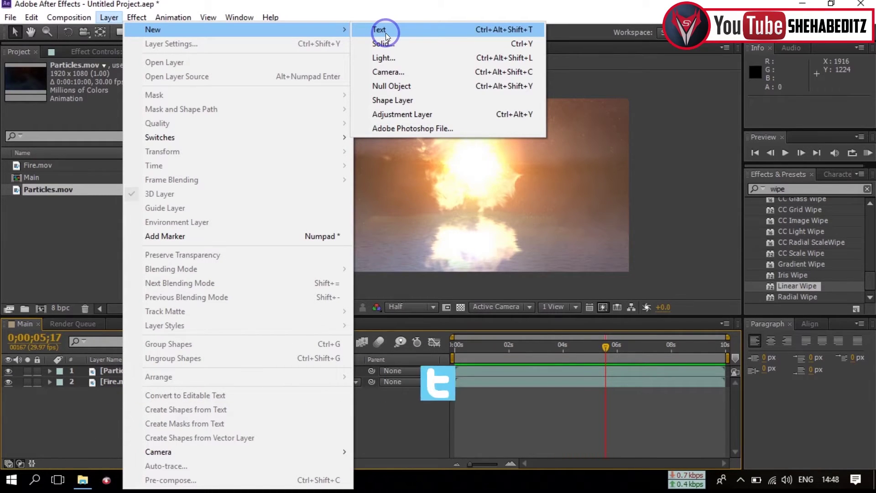
pyautogui.click(386, 33)
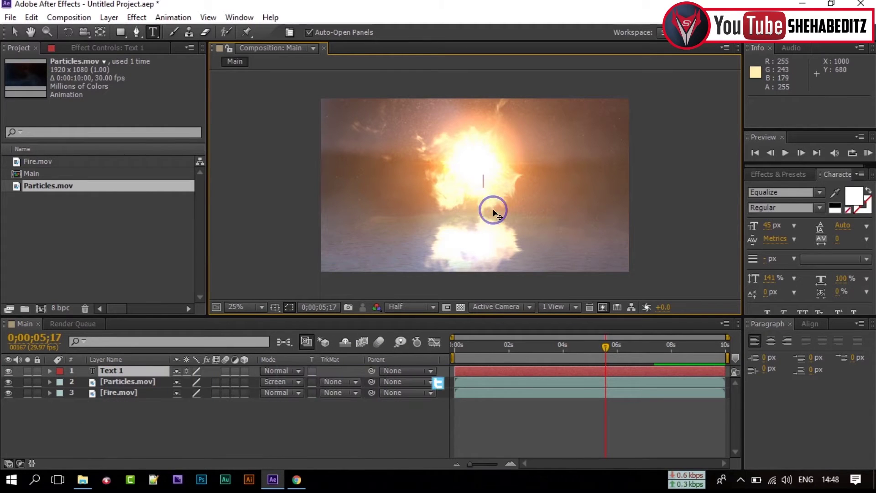
# Keep the text fill white and raise the font size to 317 px
pyautogui.click(851, 198)
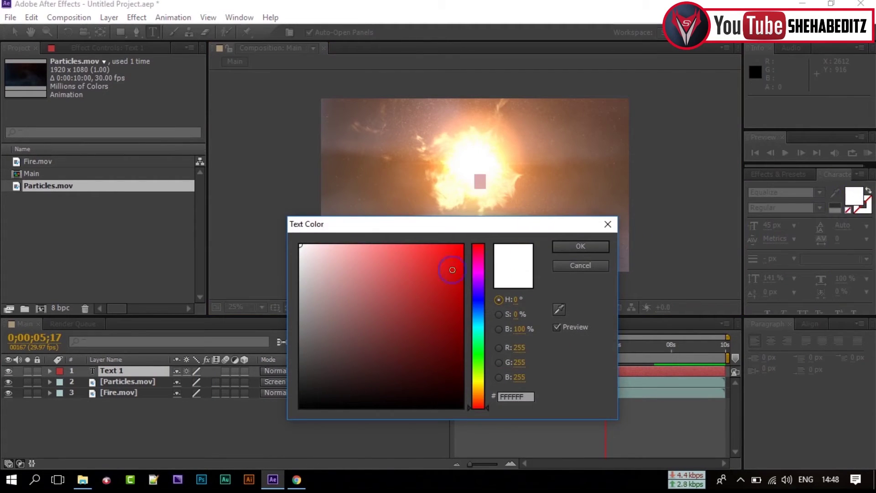
pyautogui.press('Return')
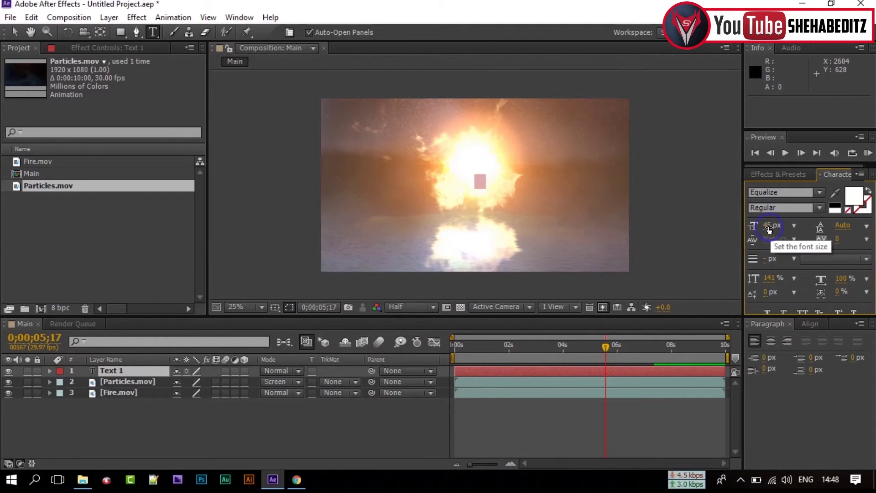
pyautogui.moveTo(770, 229); pyautogui.dragTo(871, 230)
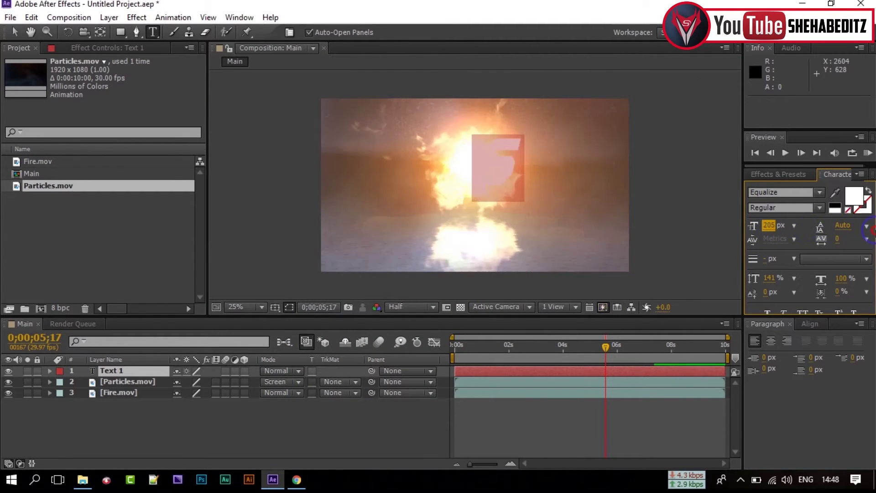
pyautogui.moveTo(769, 224); pyautogui.dragTo(840, 223)
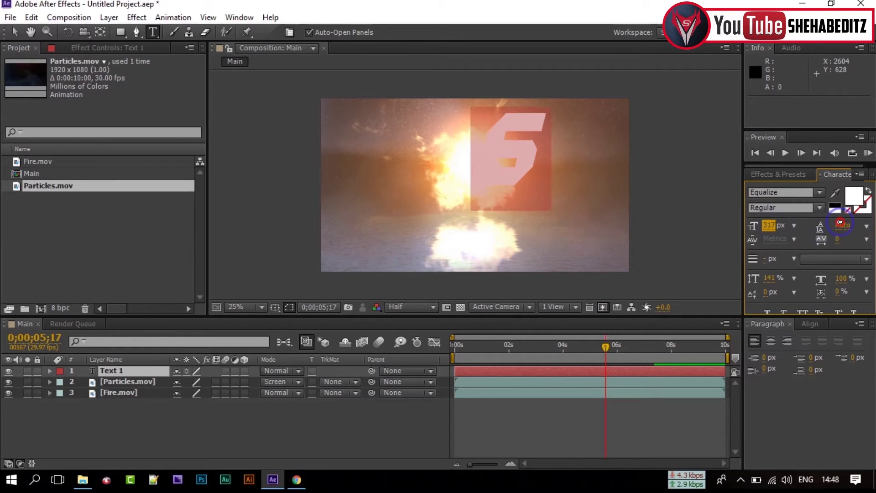
# Browse font families, trying Arial and Bad Axe, in search of Algerian for the S
pyautogui.click(820, 195)
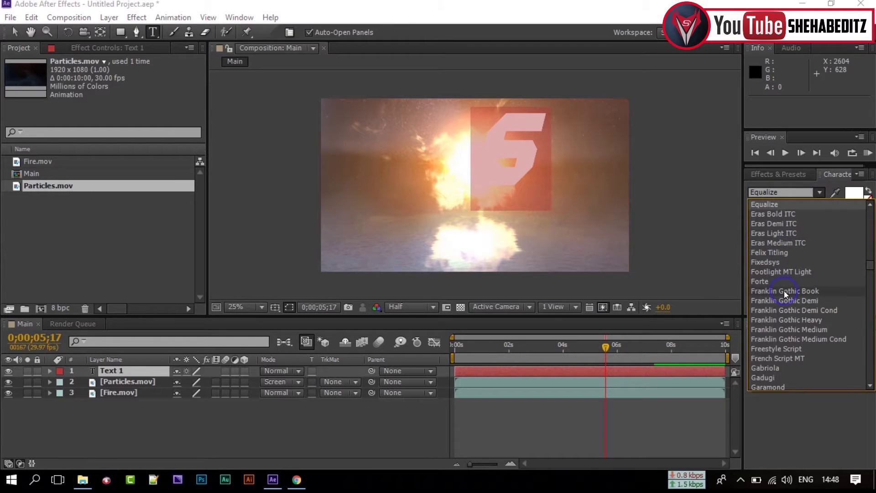
pyautogui.scroll(5, 785, 291)
pyautogui.scroll(7, 785, 292)
pyautogui.scroll(7, 785, 291)
pyautogui.scroll(5, 785, 289)
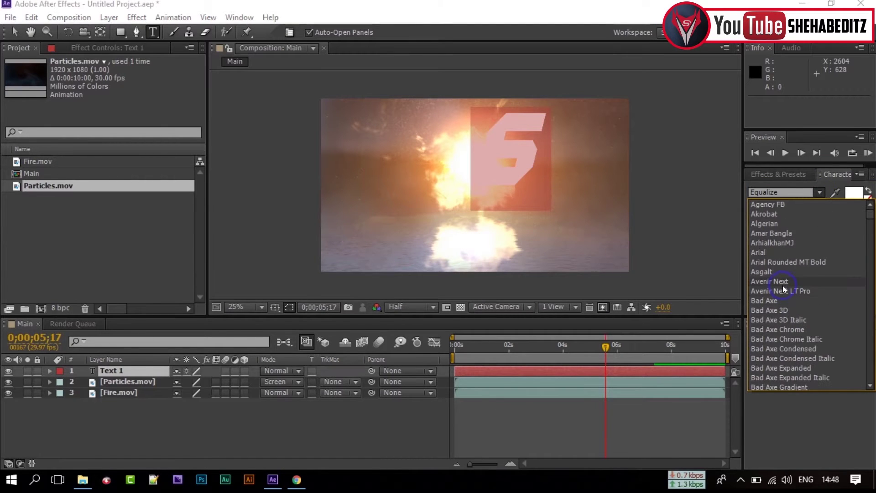
pyautogui.click(772, 254)
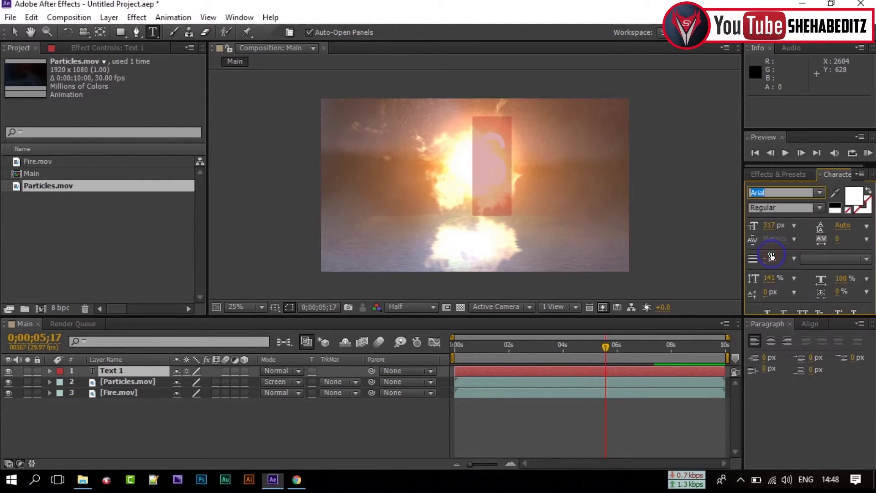
pyautogui.click(821, 192)
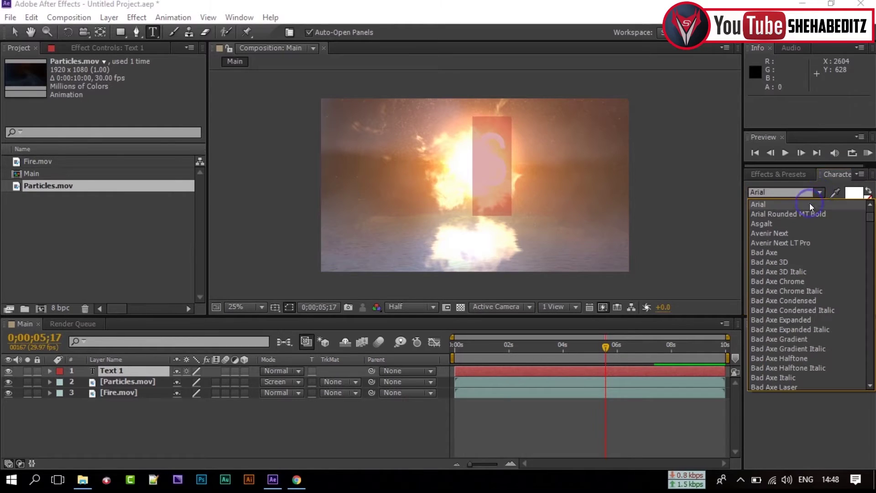
pyautogui.click(768, 251)
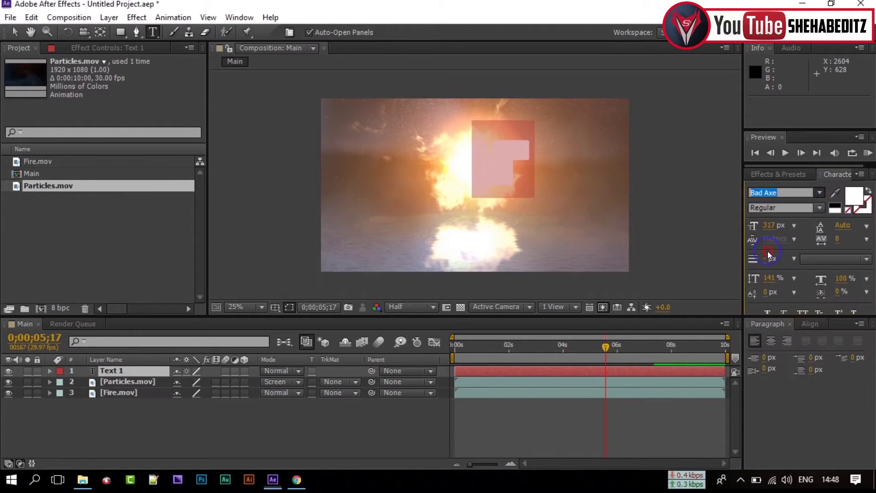
pyautogui.click(820, 193)
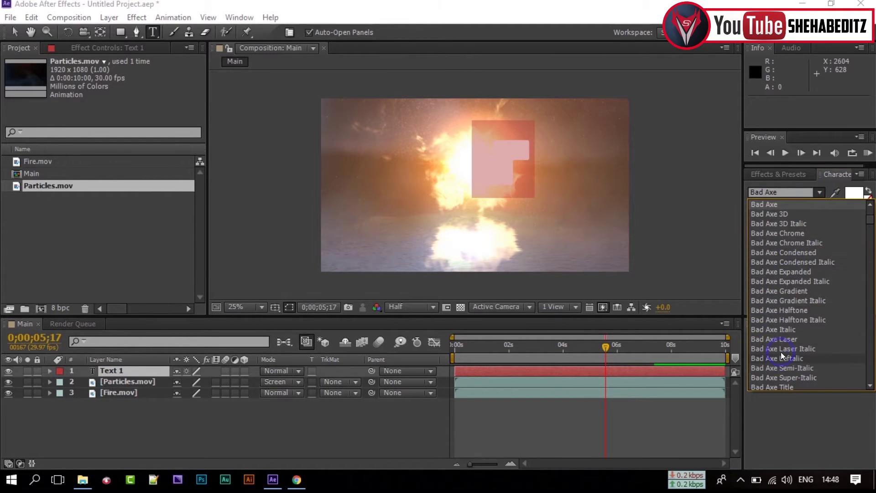
pyautogui.scroll(3, 781, 352)
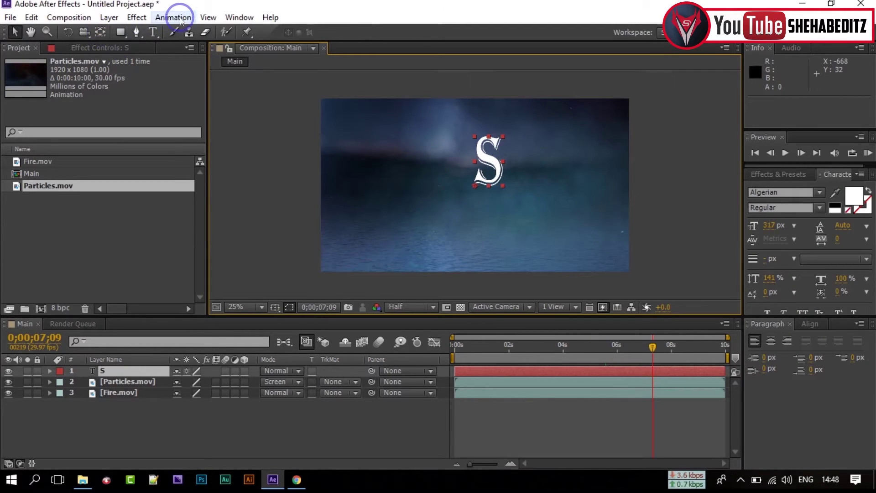
# Align the S to the horizontal centre of Main and nudge it slightly lower
pyautogui.click(239, 18)
pyautogui.click(273, 59)
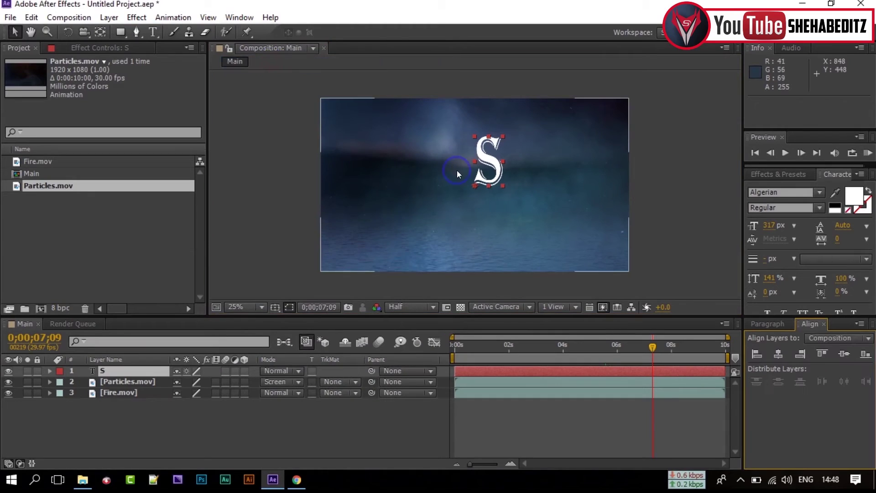
pyautogui.click(781, 354)
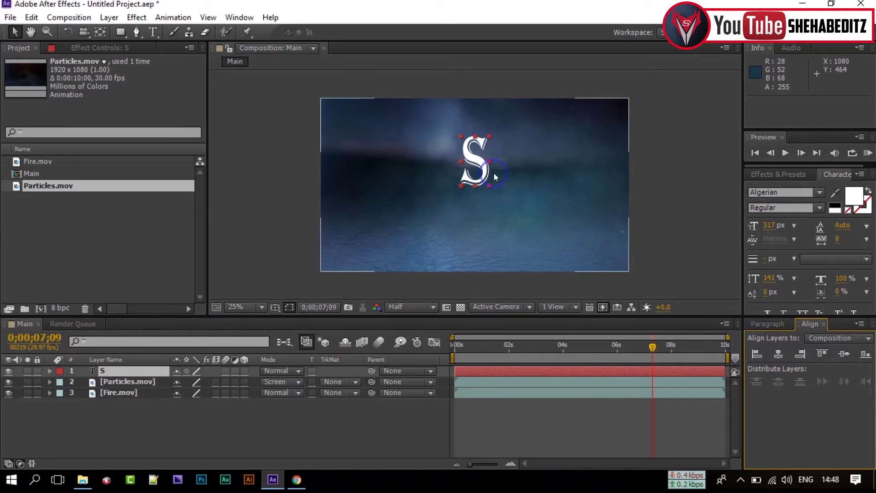
pyautogui.moveTo(480, 167); pyautogui.dragTo(480, 170)
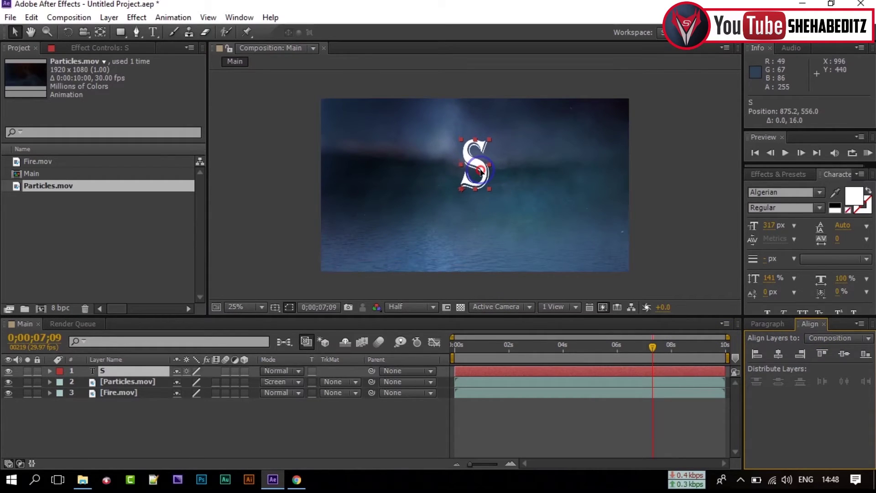
pyautogui.click(108, 411)
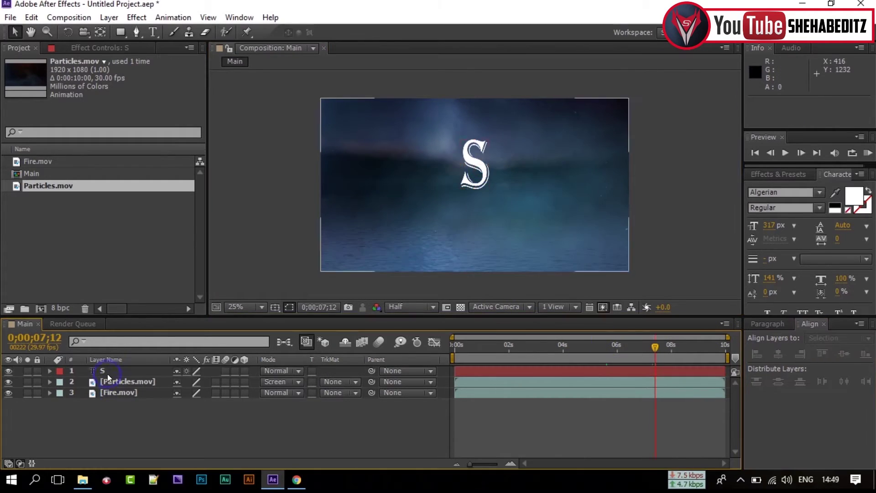
# Add a second text layer set in the Arial font
pyautogui.click(110, 18)
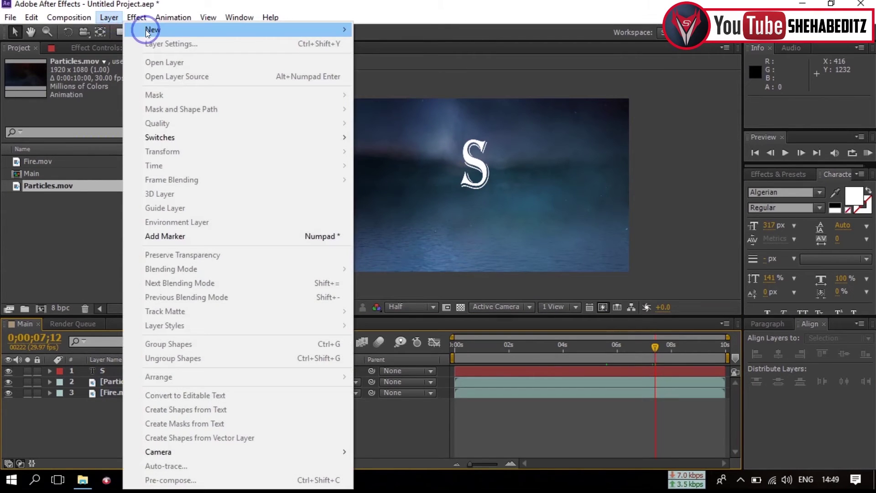
pyautogui.moveTo(152, 29)
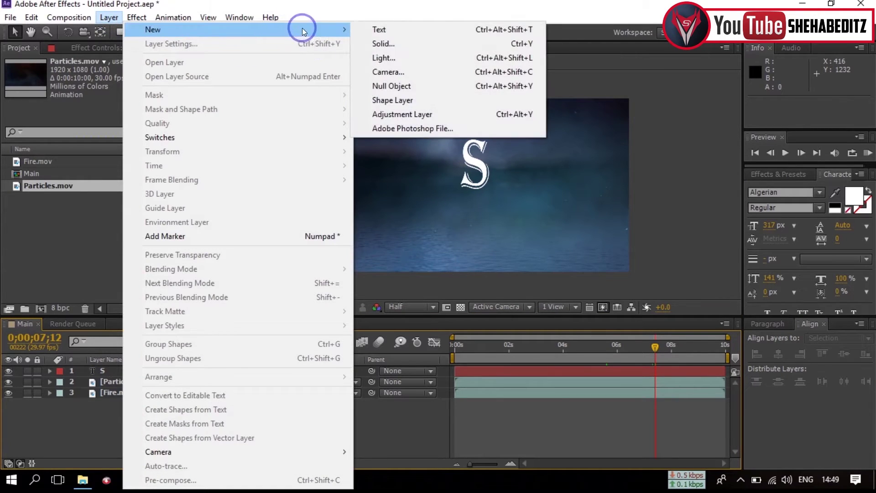
pyautogui.click(379, 30)
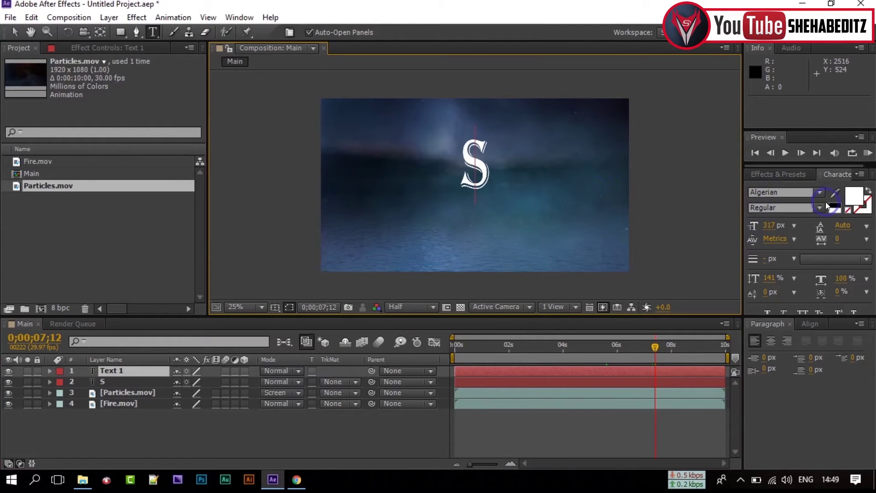
pyautogui.click(817, 194)
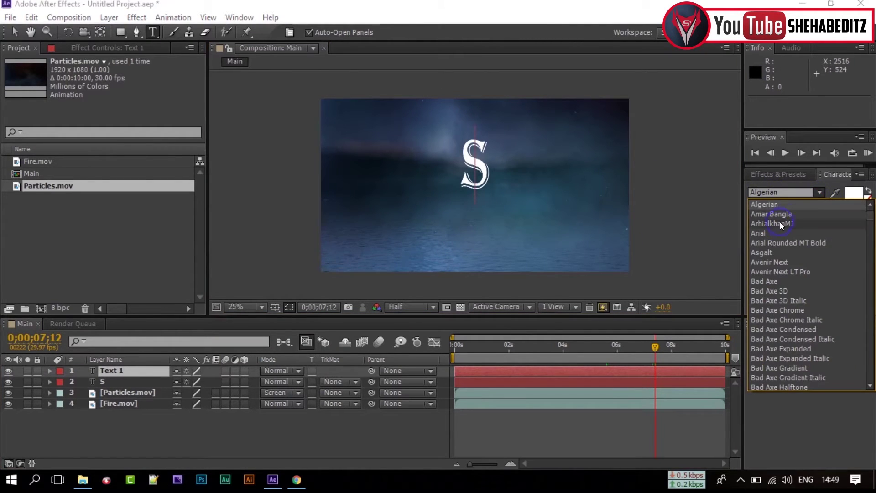
pyautogui.click(771, 232)
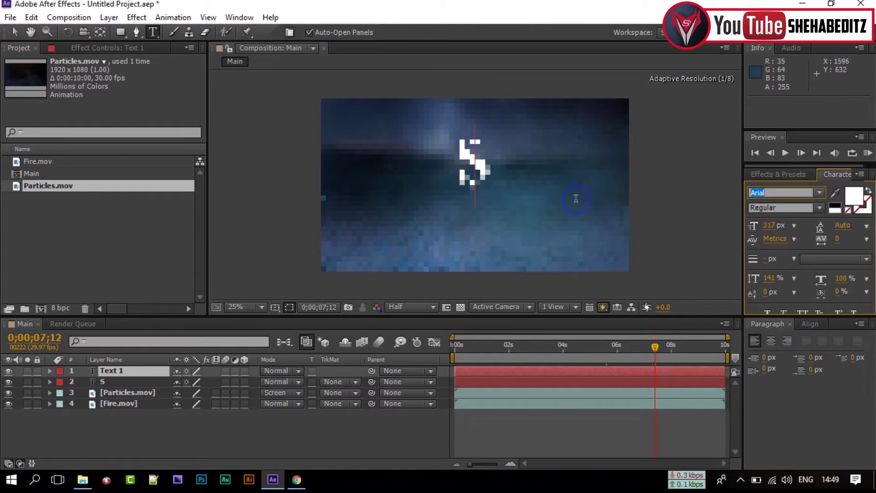
# Type 'Shehab Editz' and shrink its font size to fit beside the S
pyautogui.click(121, 372)
pyautogui.write('Sh')
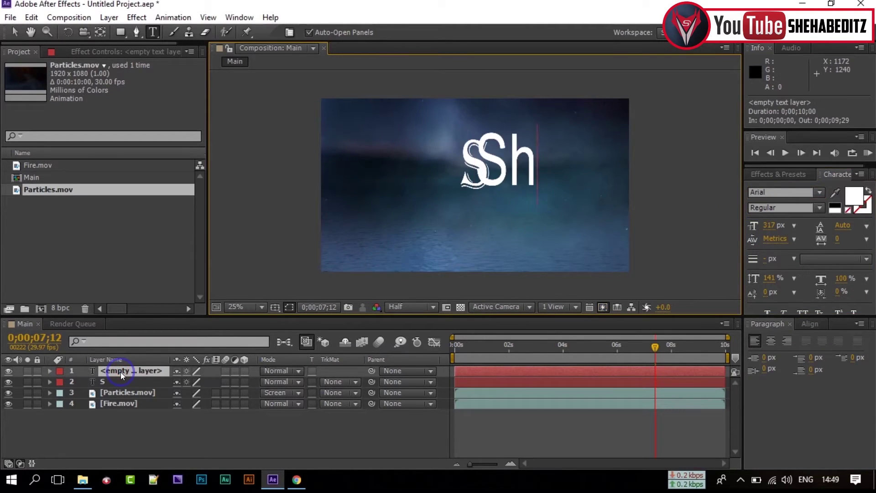
pyautogui.write('ehal')
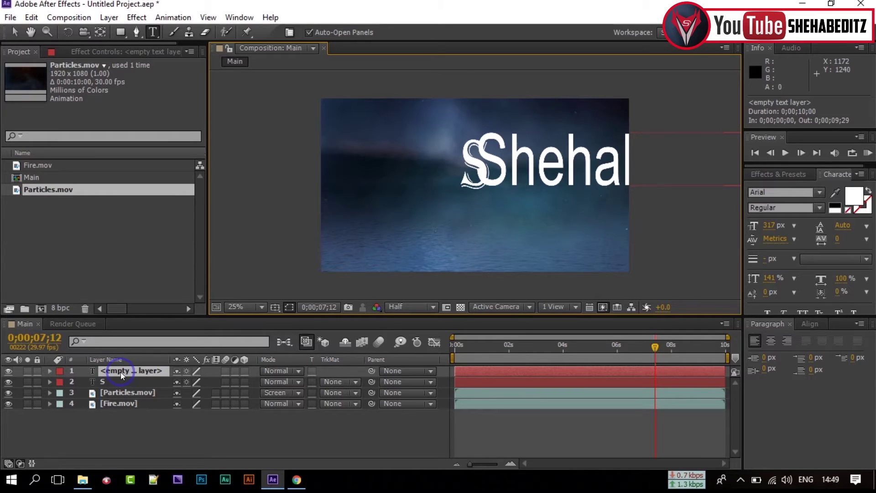
pyautogui.hotkey('ctrl', 'a')
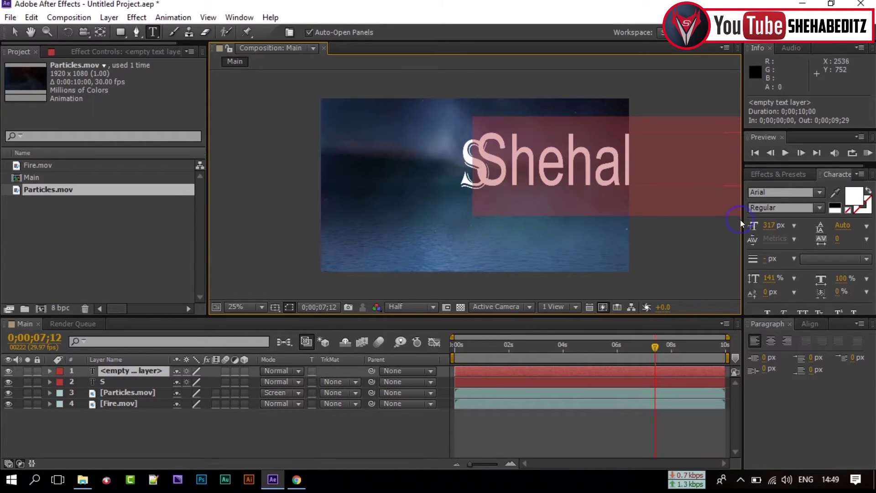
pyautogui.moveTo(768, 227); pyautogui.dragTo(662, 235)
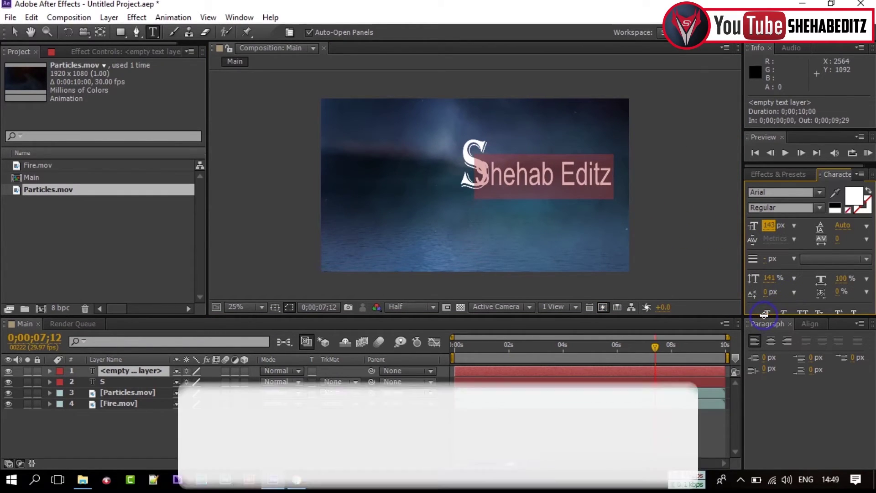
# Make the name text All Caps and move it below the S
pyautogui.moveTo(760, 318); pyautogui.dragTo(760, 345)
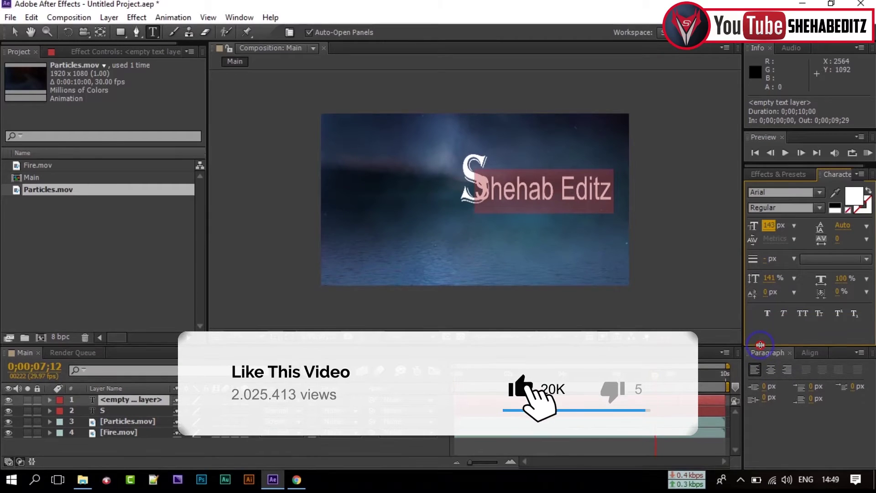
pyautogui.click(800, 316)
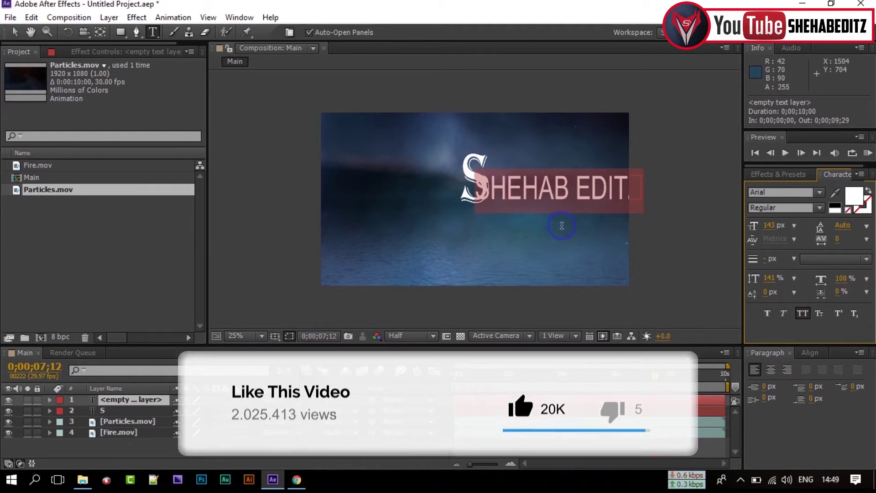
pyautogui.click(16, 33)
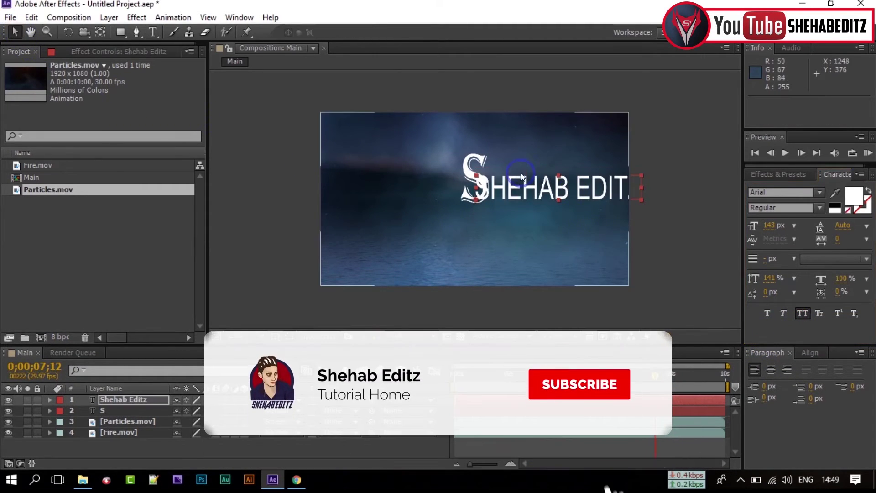
pyautogui.moveTo(522, 174); pyautogui.dragTo(486, 212)
pyautogui.hotkey('ctrl', 'z')
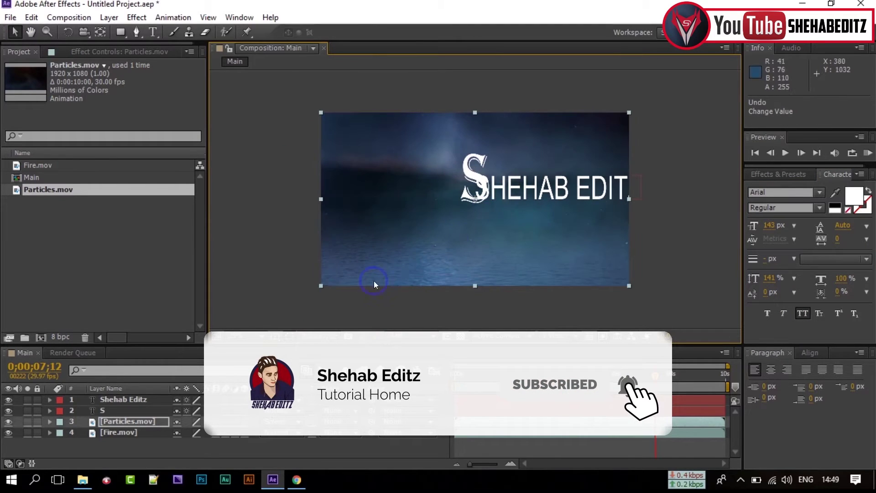
pyautogui.click(116, 399)
pyautogui.moveTo(507, 187); pyautogui.dragTo(432, 221)
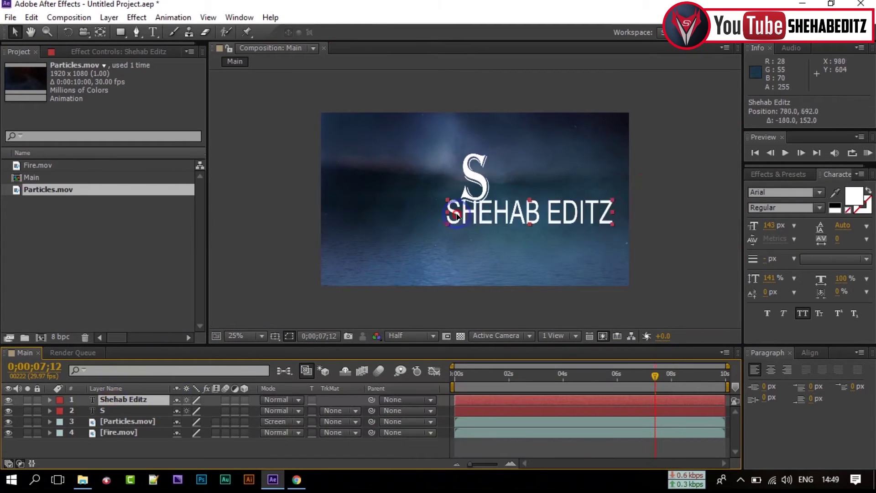
# Reduce the name to 62 px and squash its scale slightly, centred under the S
pyautogui.click(815, 250)
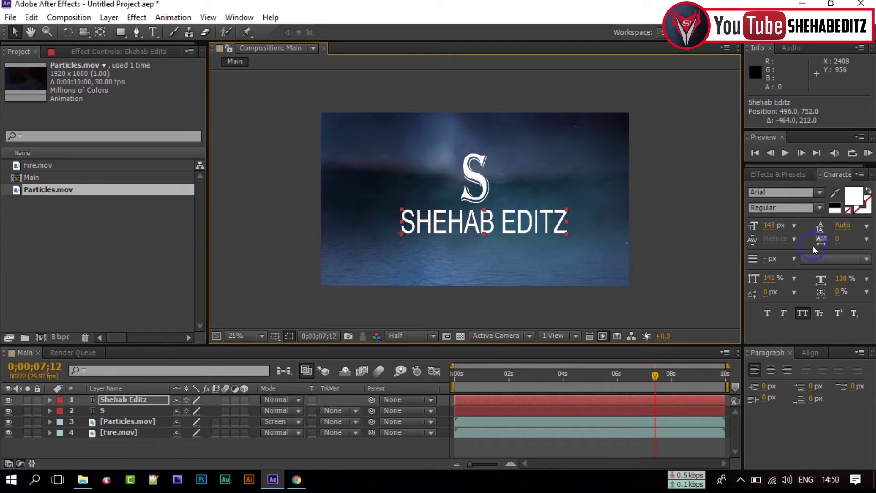
pyautogui.moveTo(770, 227); pyautogui.dragTo(720, 230)
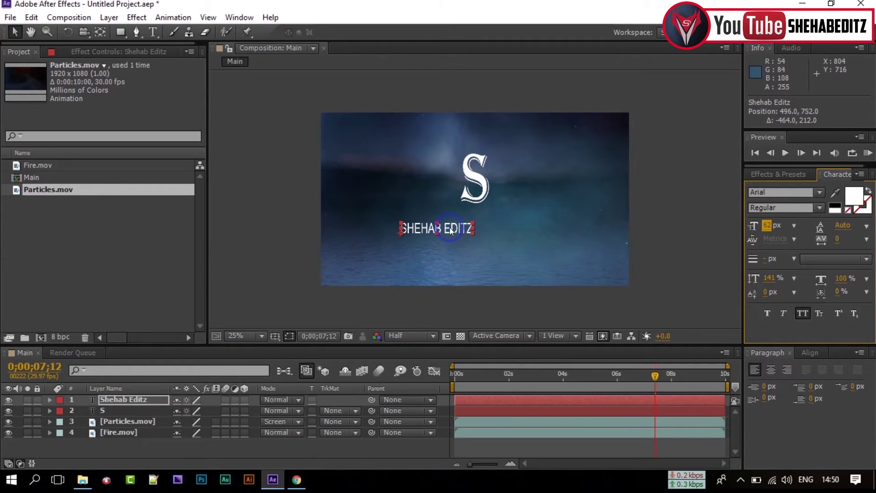
pyautogui.moveTo(450, 229); pyautogui.dragTo(490, 216)
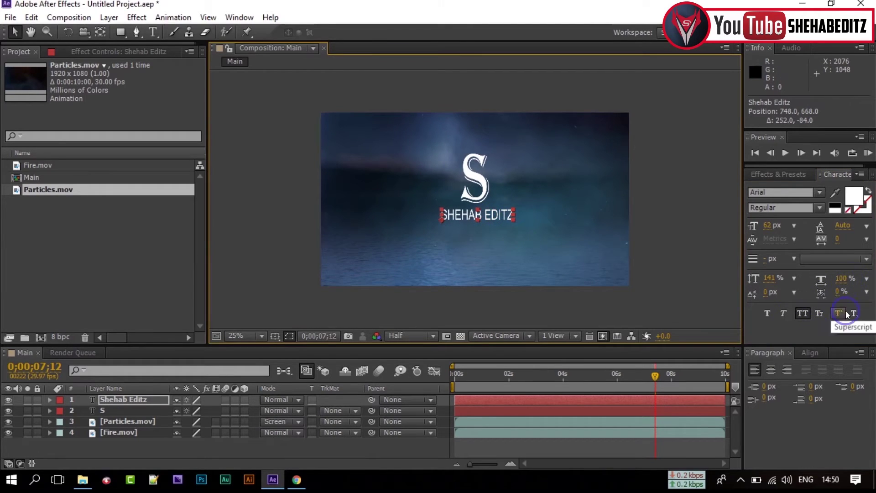
pyautogui.click(794, 279)
pyautogui.click(760, 329)
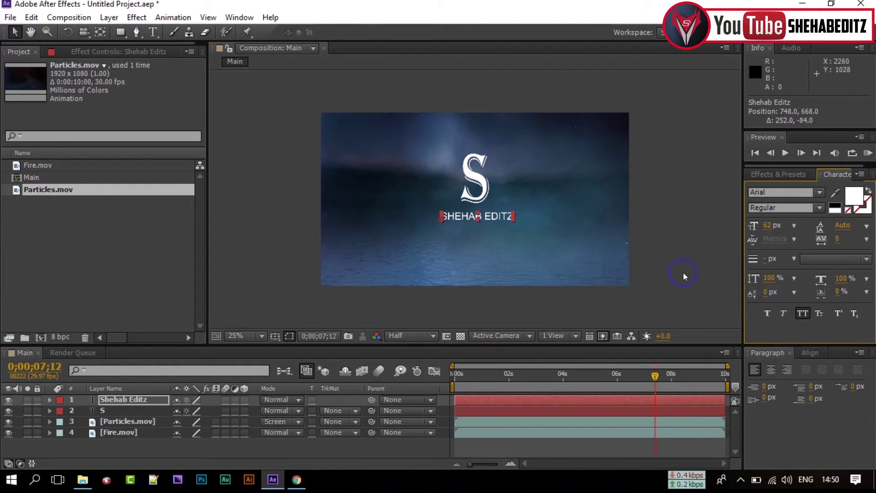
pyautogui.moveTo(843, 281); pyautogui.dragTo(838, 282)
pyautogui.moveTo(486, 217); pyautogui.dragTo(488, 214)
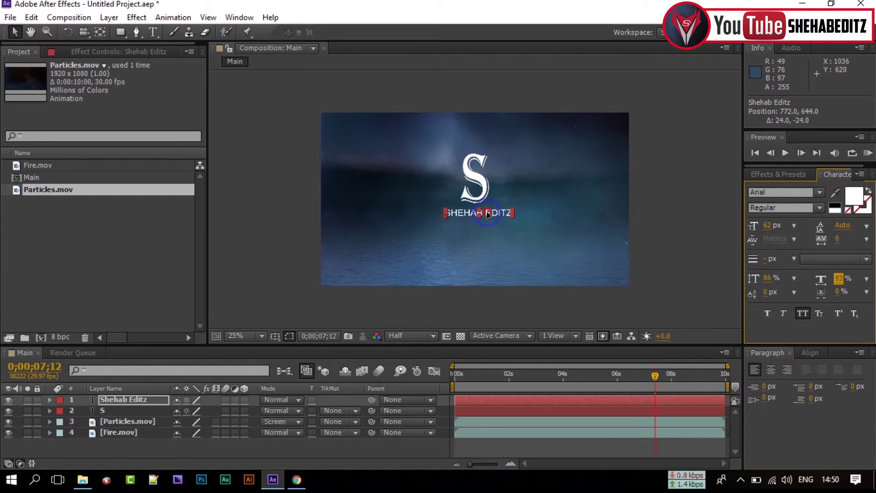
pyautogui.click(515, 293)
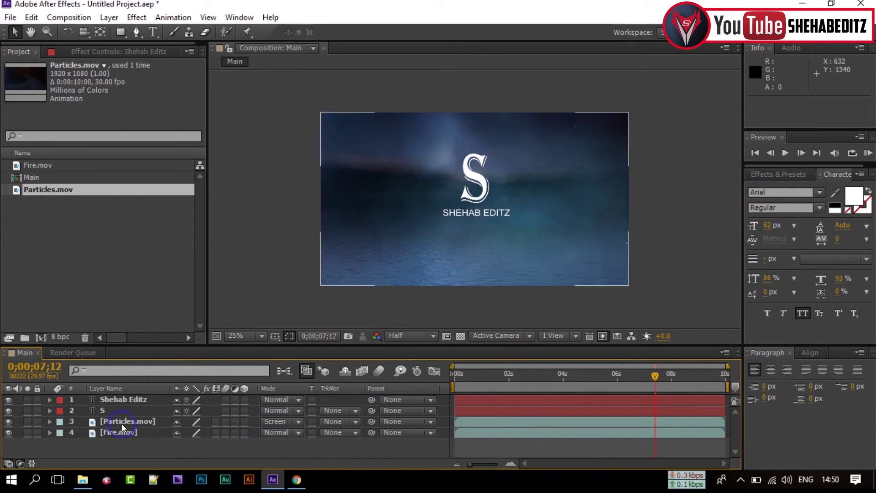
pyautogui.click(106, 399)
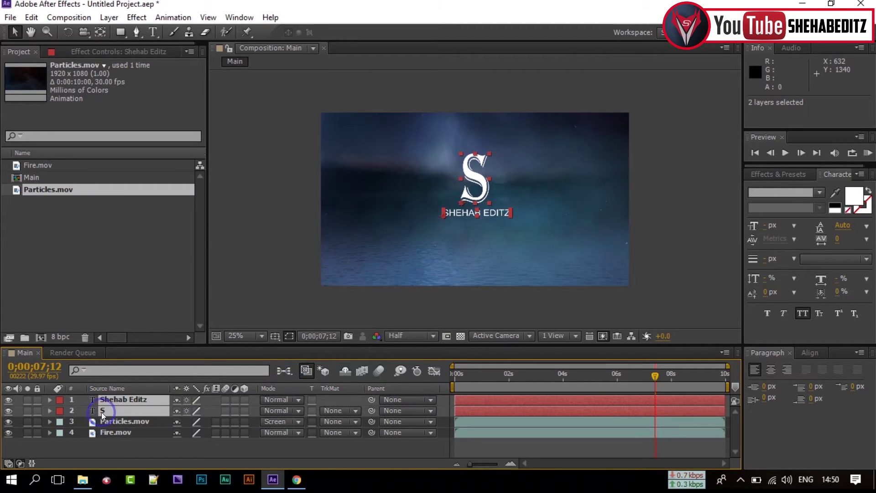
# Centre the S and SHEHAB EDITZ layers horizontally on each other
pyautogui.click(810, 354)
pyautogui.click(780, 383)
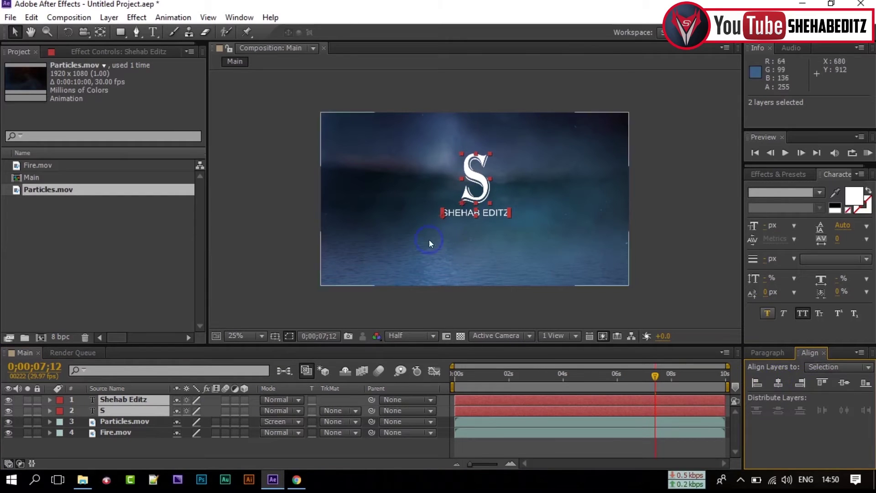
pyautogui.click(109, 444)
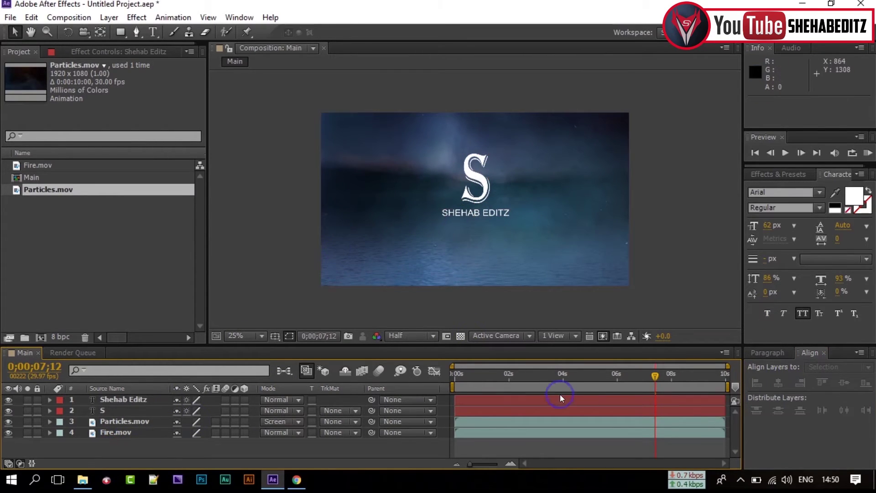
# Trim both text layers to start at 0;00;05;18, when the fire bursts
pyautogui.moveTo(654, 374); pyautogui.dragTo(622, 377)
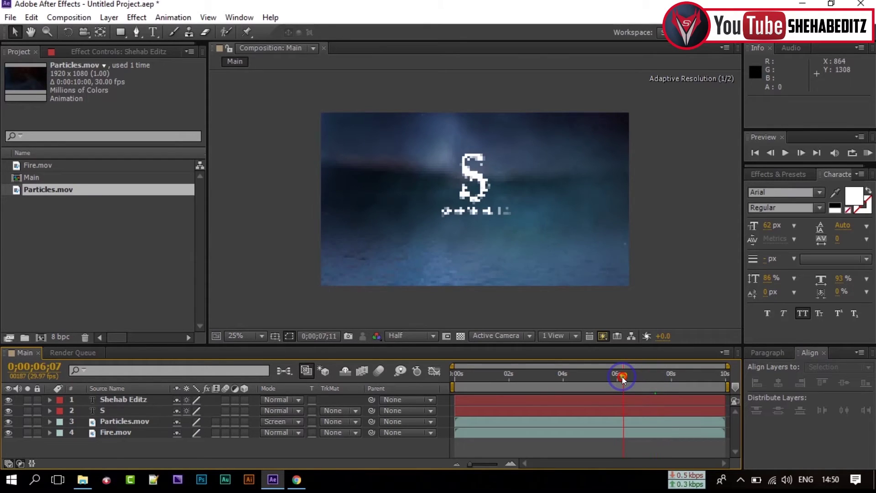
pyautogui.moveTo(622, 376)
pyautogui.mouseDown()
pyautogui.moveTo(595, 379)
pyautogui.moveTo(606, 379)
pyautogui.mouseUp()
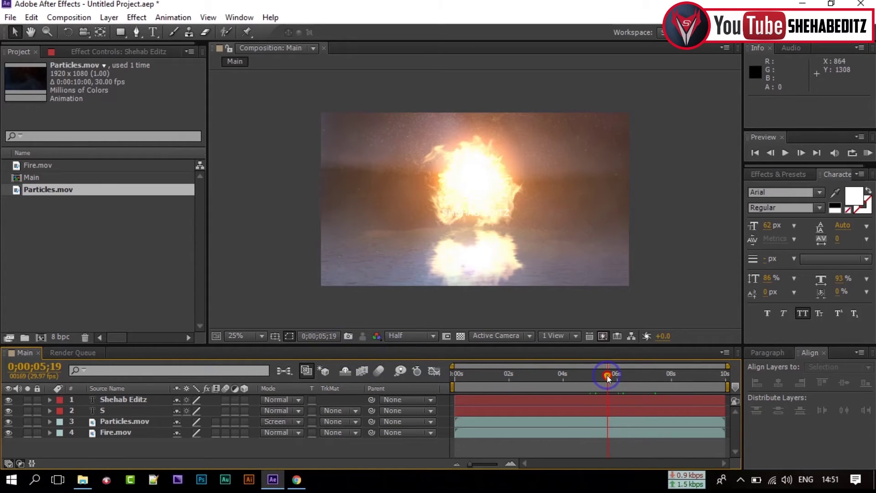
pyautogui.moveTo(607, 376); pyautogui.dragTo(606, 375)
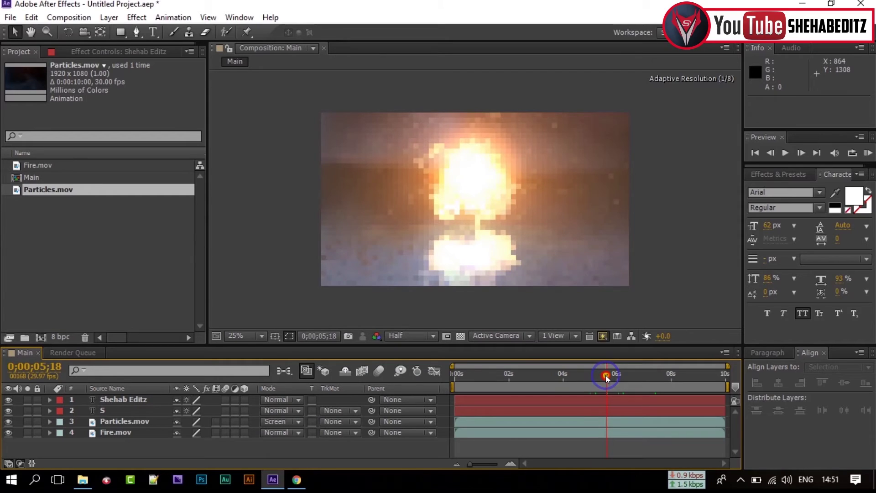
pyautogui.click(612, 401)
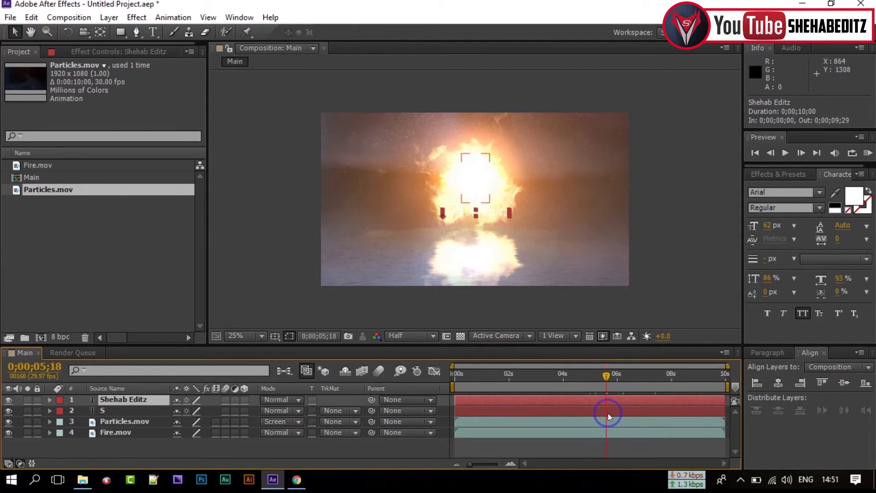
pyautogui.keyDown('shift'); pyautogui.click(608, 410); pyautogui.keyUp('shift')
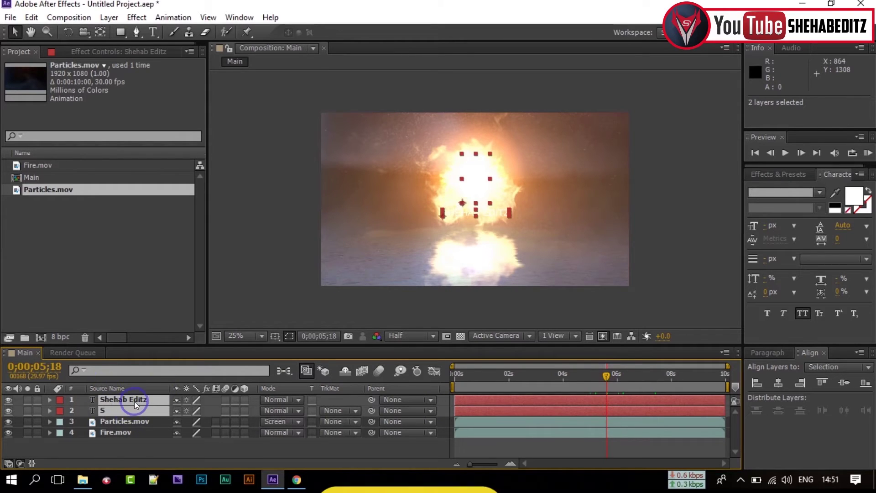
pyautogui.hotkey('alt', '[')
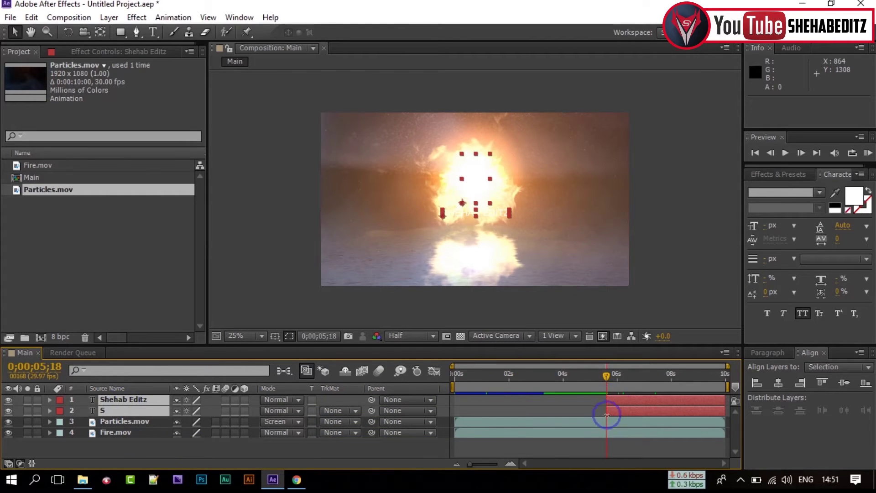
pyautogui.moveTo(606, 375)
pyautogui.mouseDown()
pyautogui.moveTo(597, 377)
pyautogui.moveTo(607, 380)
pyautogui.mouseUp()
# Pre-compose the S and SHEHAB EDITZ layers into a comp named Text, moving all attributes
pyautogui.rightClick(133, 400)
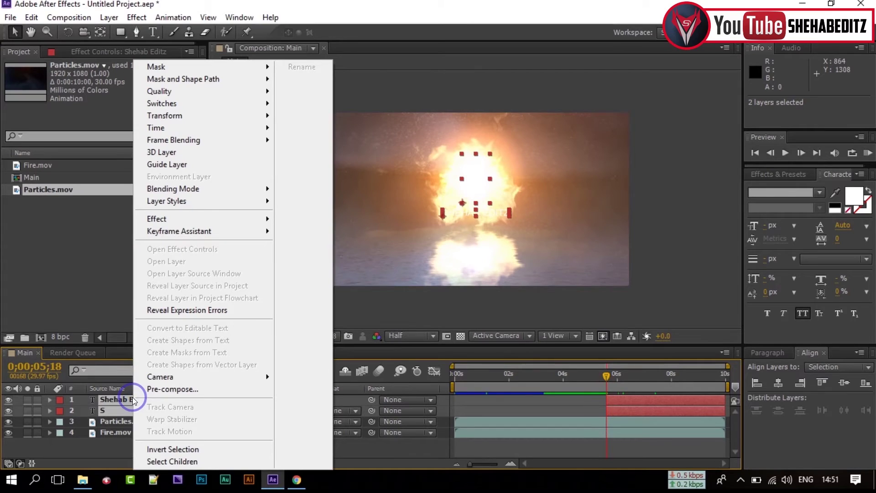
pyautogui.click(160, 389)
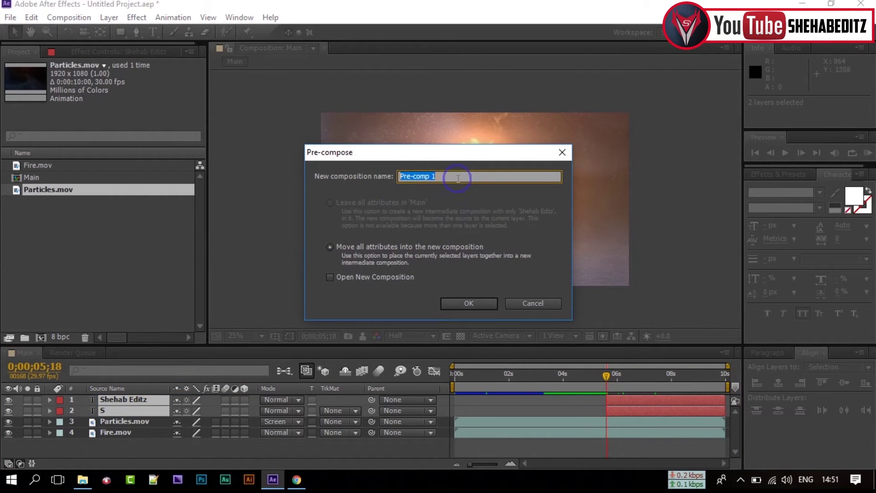
pyautogui.write('Text')
pyautogui.click(332, 248)
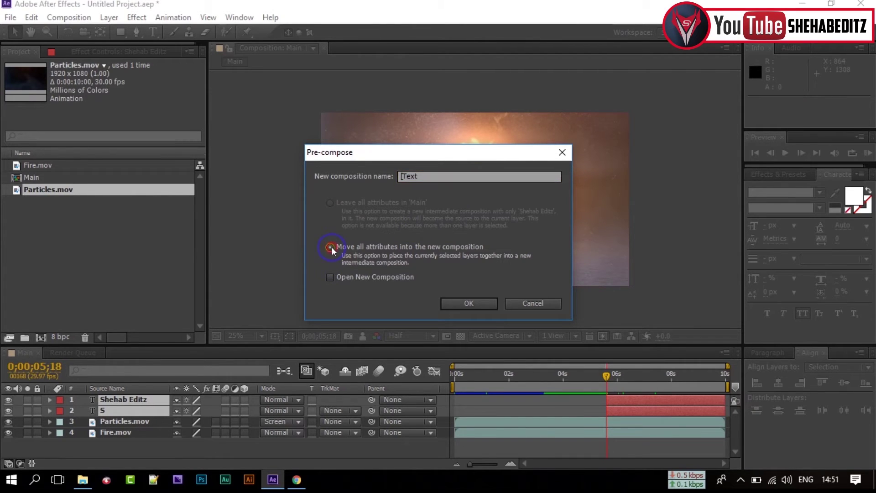
pyautogui.click(478, 307)
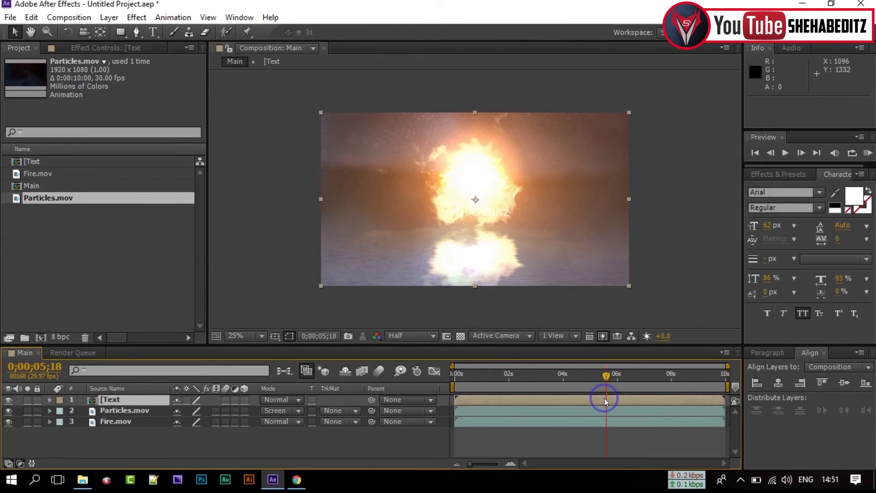
pyautogui.moveTo(606, 377)
pyautogui.mouseDown()
pyautogui.moveTo(598, 377)
pyautogui.moveTo(608, 378)
pyautogui.mouseUp()
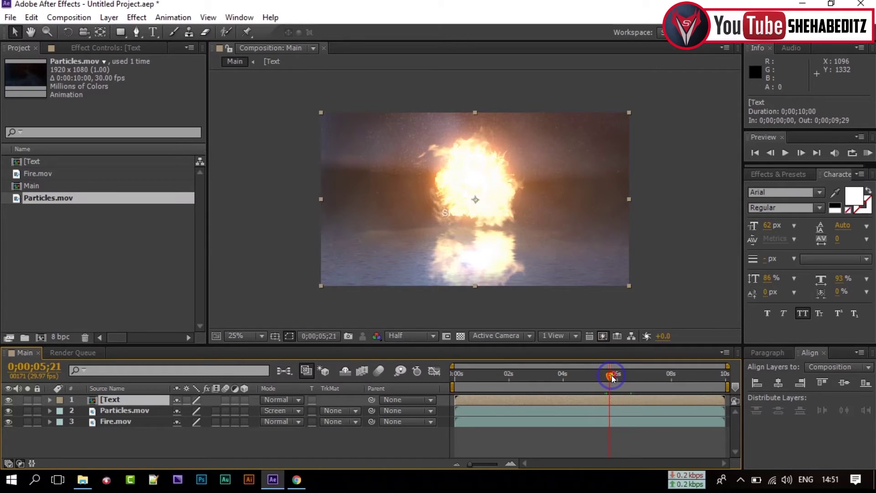
# Add a 0% opacity keyframe on the Text layer where the text begins
pyautogui.moveTo(608, 378); pyautogui.dragTo(600, 377)
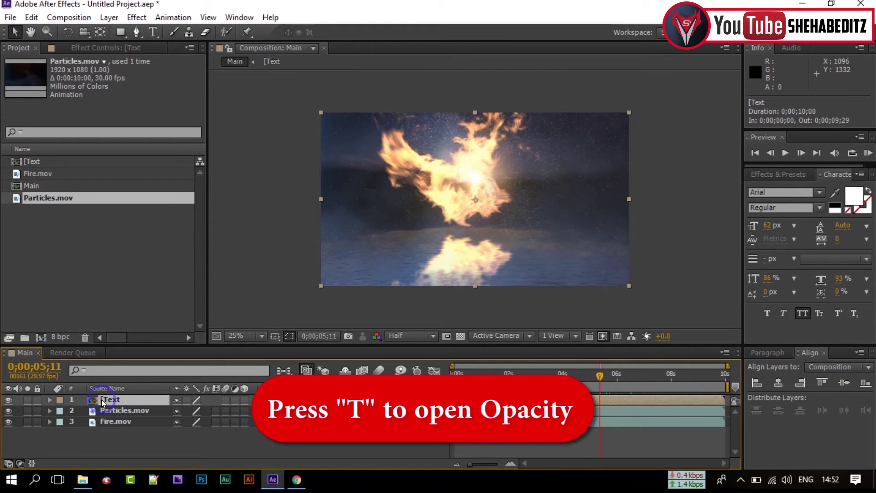
pyautogui.press('t')
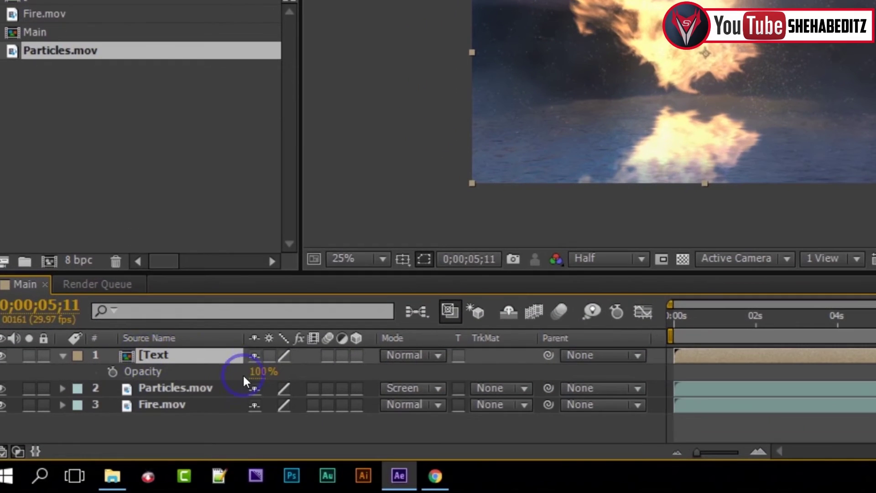
pyautogui.click(116, 378)
pyautogui.click(113, 372)
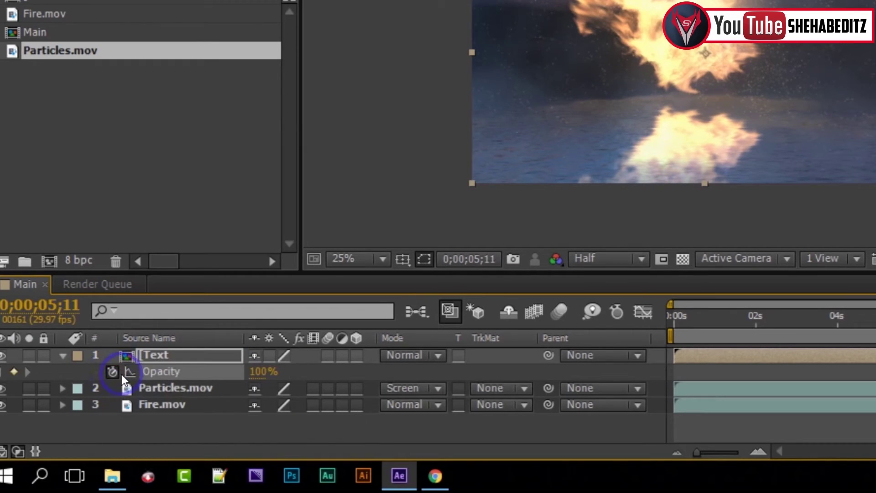
pyautogui.click(259, 372)
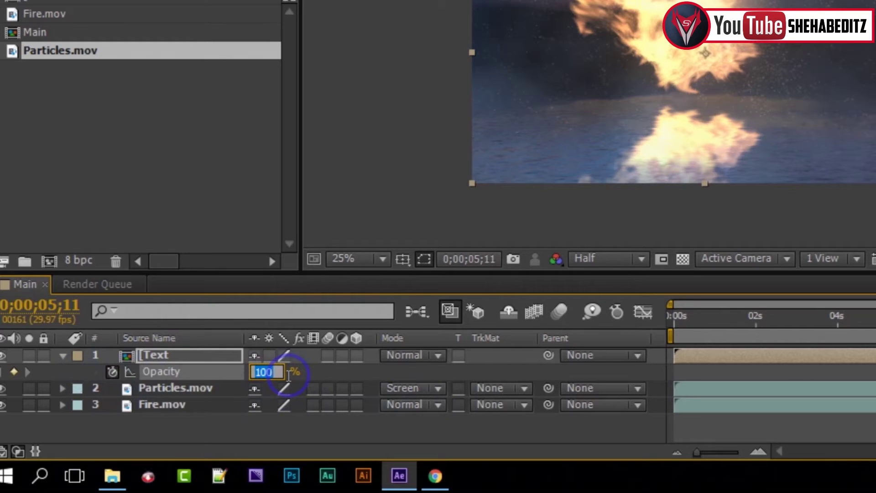
pyautogui.write('0')
pyautogui.press('Return')
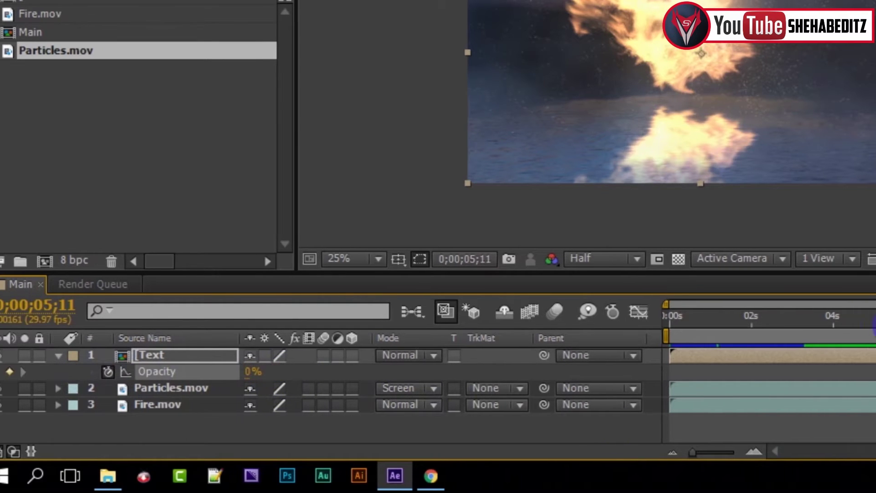
# Add a 100% opacity keyframe on the Text layer at six seconds
pyautogui.moveTo(820, 320); pyautogui.dragTo(786, 321)
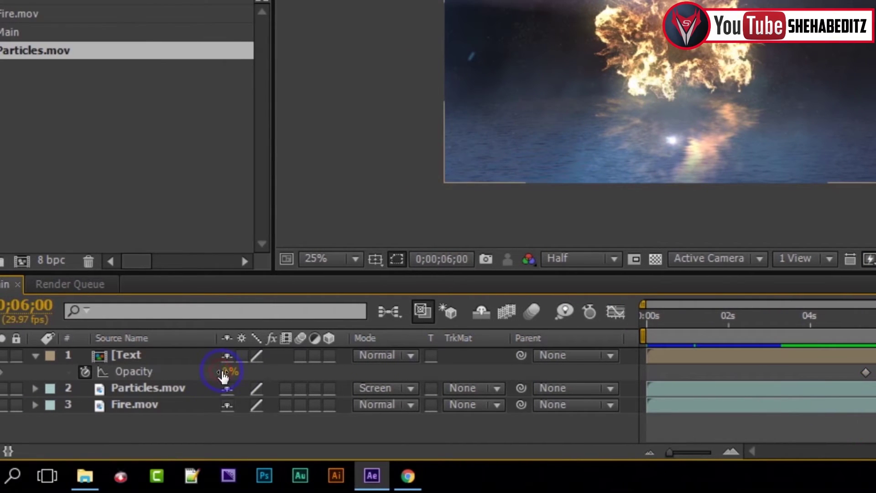
pyautogui.click(225, 371)
pyautogui.write('100')
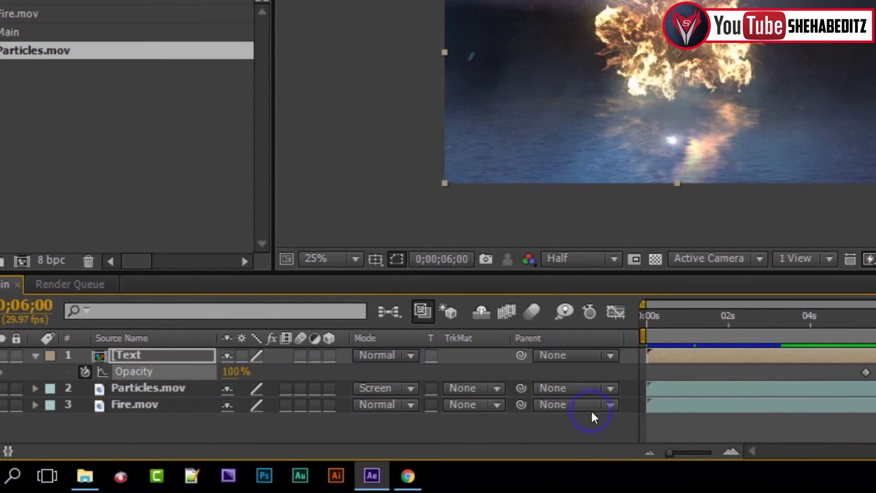
pyautogui.click(729, 387)
pyautogui.click(741, 347)
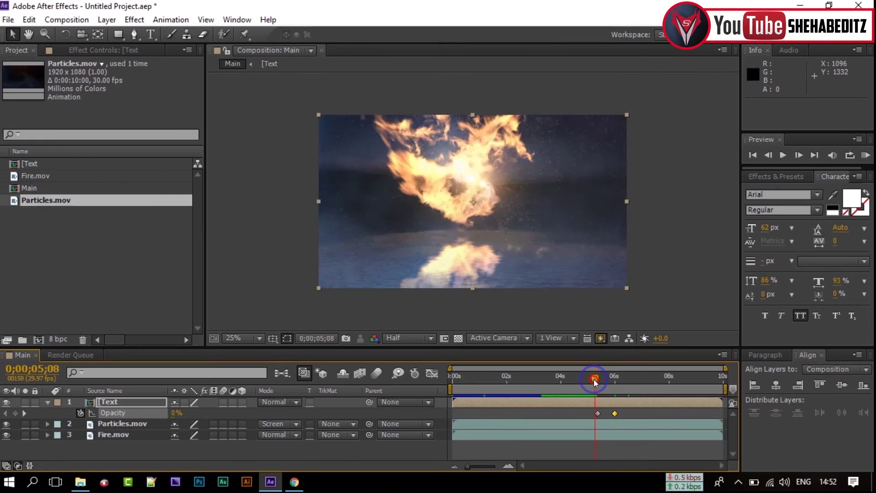
pyautogui.moveTo(742, 347)
pyautogui.mouseDown()
pyautogui.moveTo(607, 384)
pyautogui.moveTo(630, 386)
pyautogui.mouseUp()
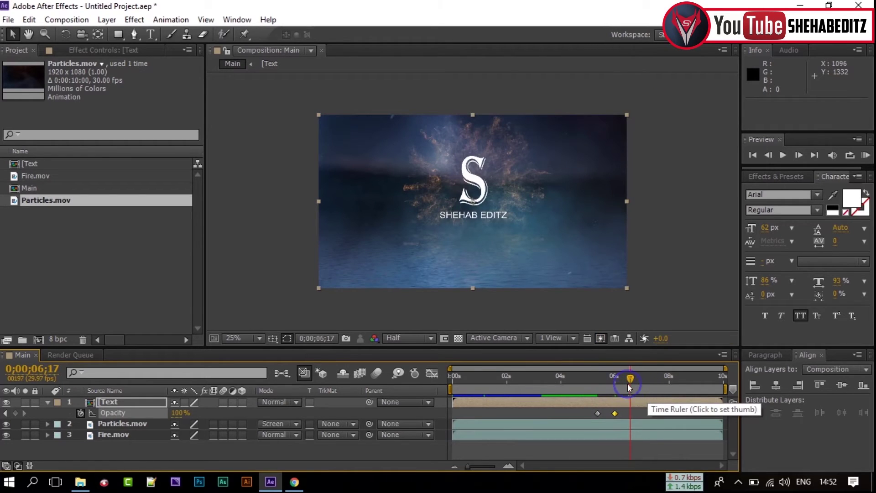
# Apply Easy Ease to both opacity keyframes
pyautogui.moveTo(631, 379); pyautogui.dragTo(635, 380)
pyautogui.moveTo(586, 412); pyautogui.dragTo(620, 415)
pyautogui.rightClick(614, 414)
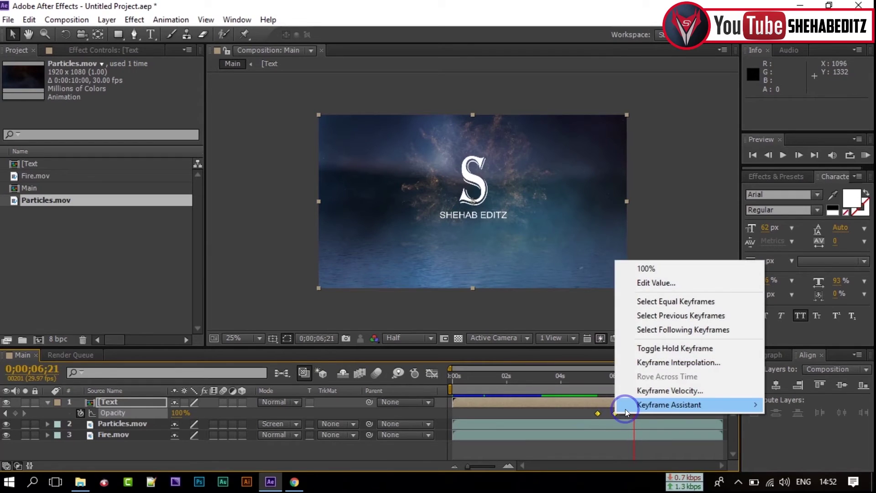
pyautogui.moveTo(669, 404)
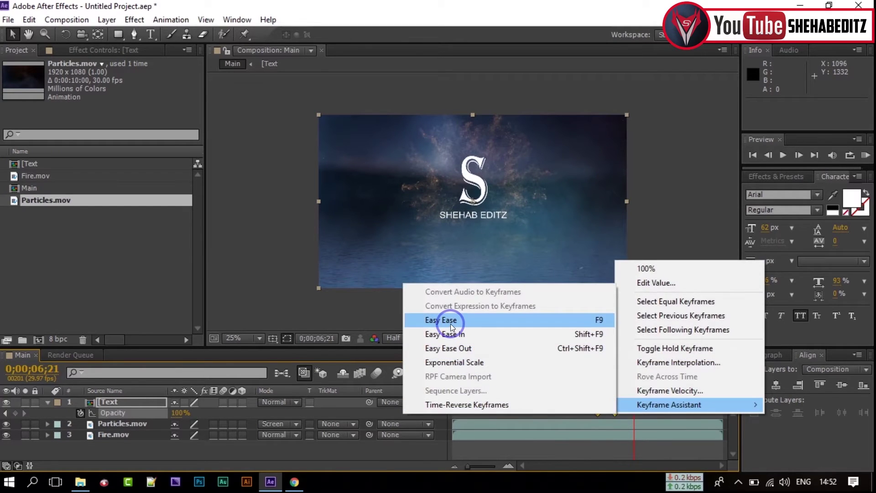
pyautogui.click(451, 325)
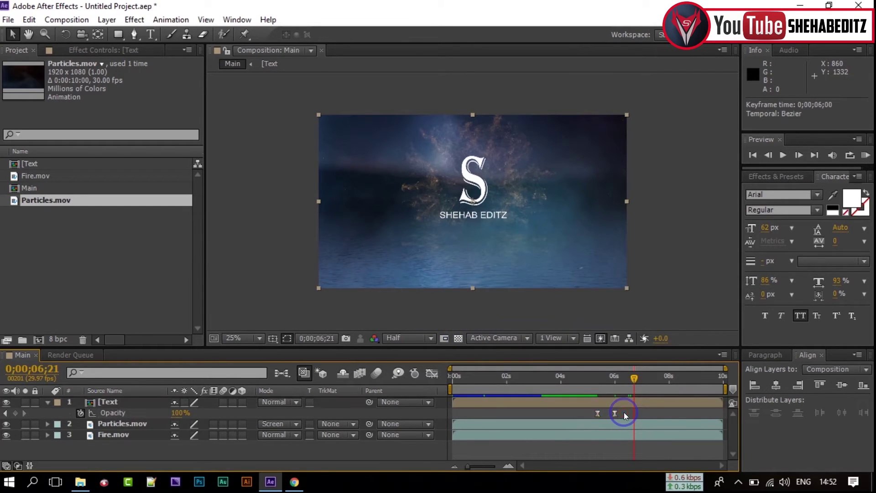
pyautogui.moveTo(634, 379)
pyautogui.mouseDown()
pyautogui.moveTo(596, 384)
pyautogui.moveTo(637, 380)
pyautogui.mouseUp()
# Duplicate the Text layer and rename the copy Shadow
pyautogui.click(479, 214)
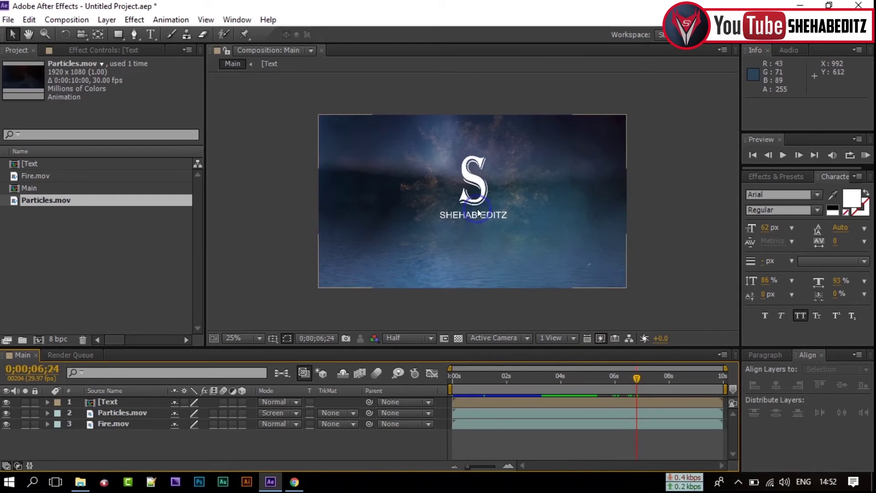
pyautogui.click(105, 402)
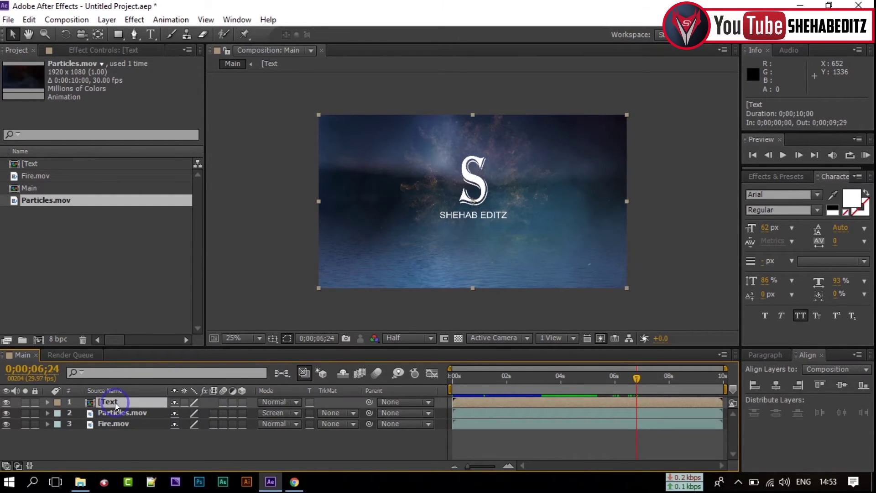
pyautogui.hotkey('ctrl', 'd')
pyautogui.click(109, 415)
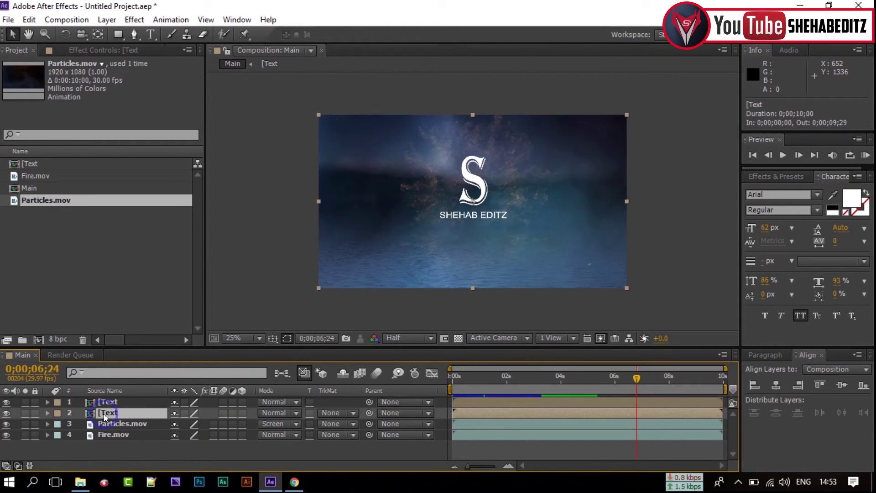
pyautogui.rightClick(102, 412)
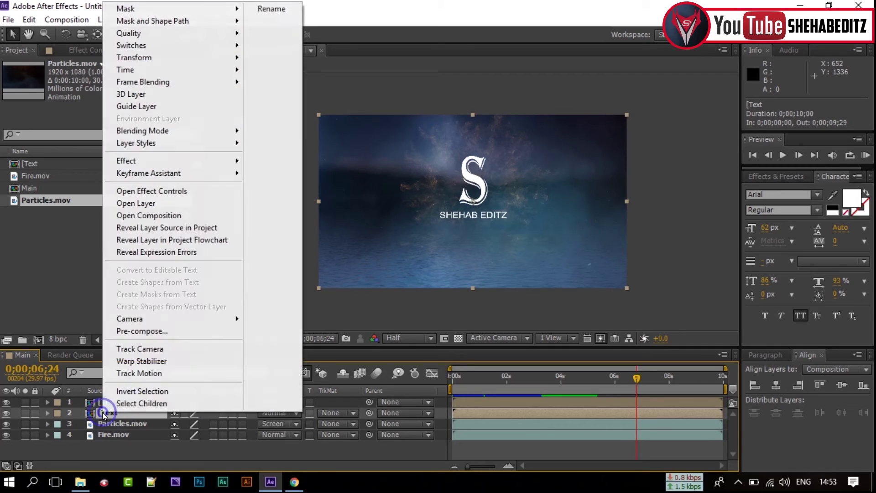
pyautogui.click(258, 10)
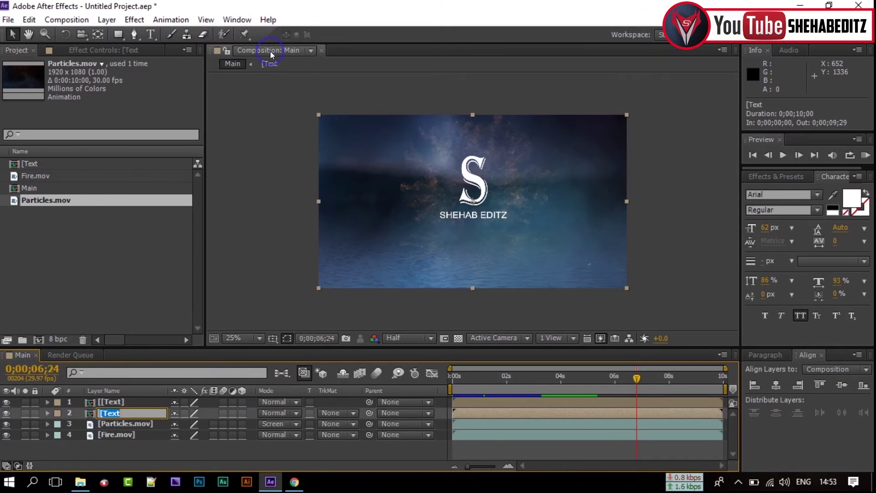
pyautogui.write('Shadow')
pyautogui.press('Return')
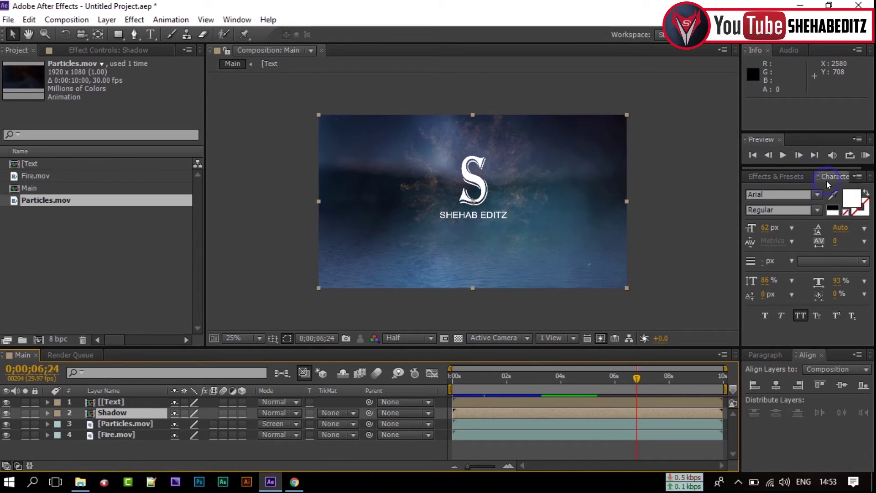
# Apply the Tint effect from Effects & Presets to the Shadow layer
pyautogui.click(775, 177)
pyautogui.moveTo(790, 190); pyautogui.dragTo(764, 191)
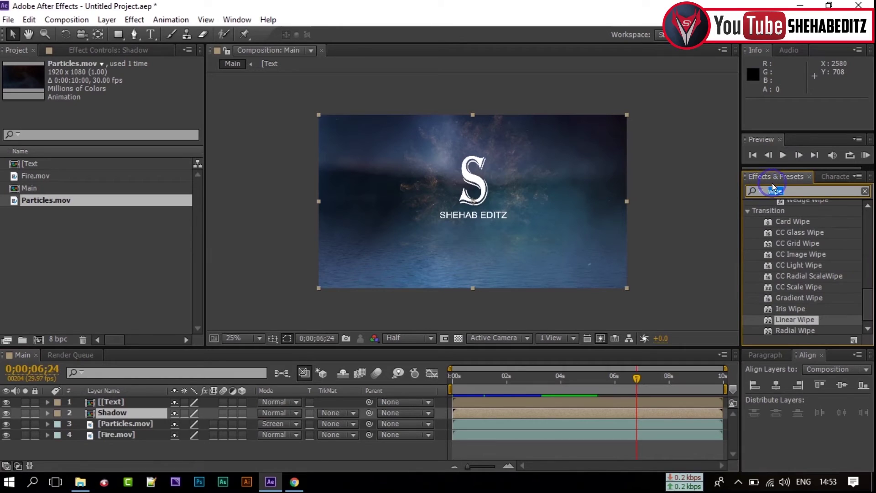
pyautogui.click(773, 182)
pyautogui.write('tint')
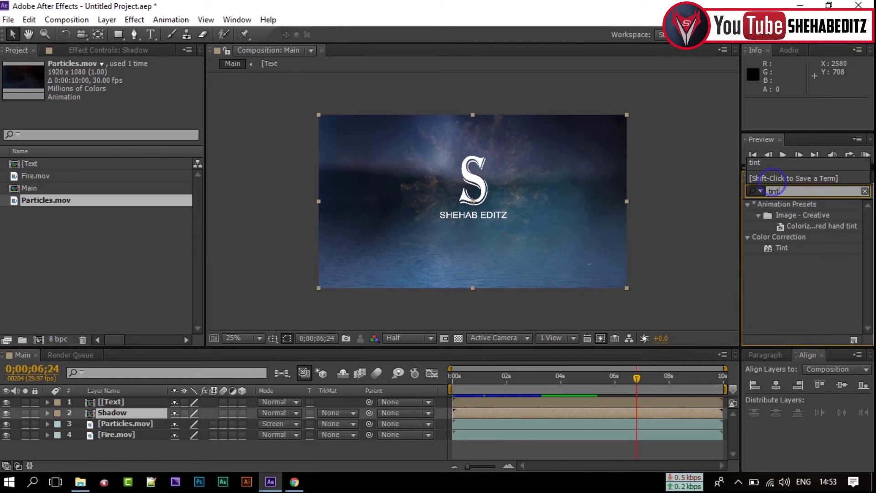
pyautogui.moveTo(790, 246); pyautogui.dragTo(112, 413)
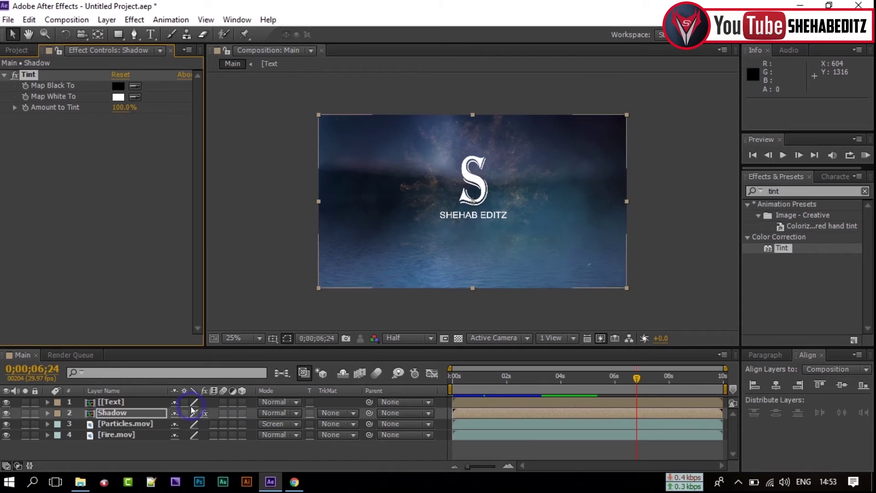
pyautogui.doubleClick(113, 404)
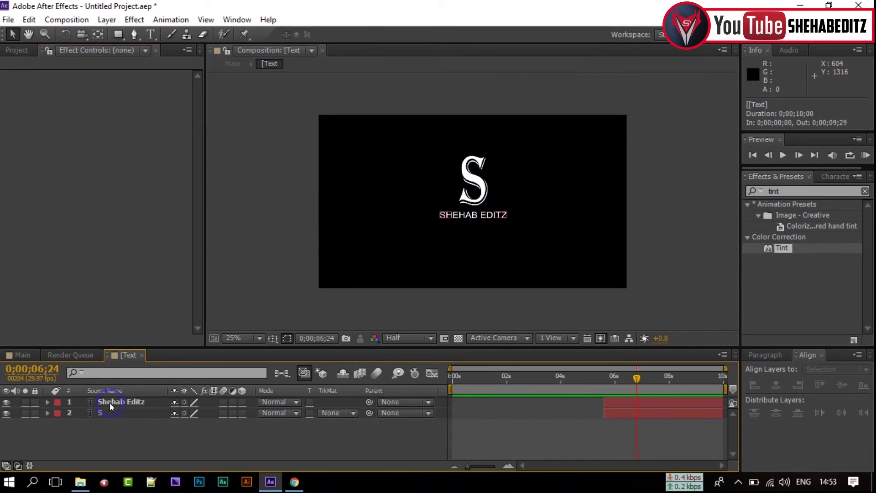
# Change the S layer's fill colour from white to a saturated golden orange
pyautogui.click(106, 415)
pyautogui.click(106, 414)
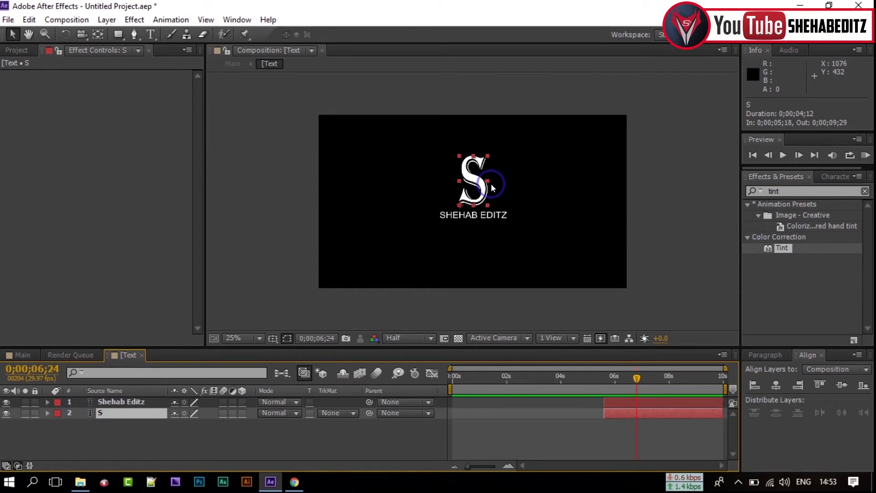
pyautogui.click(840, 178)
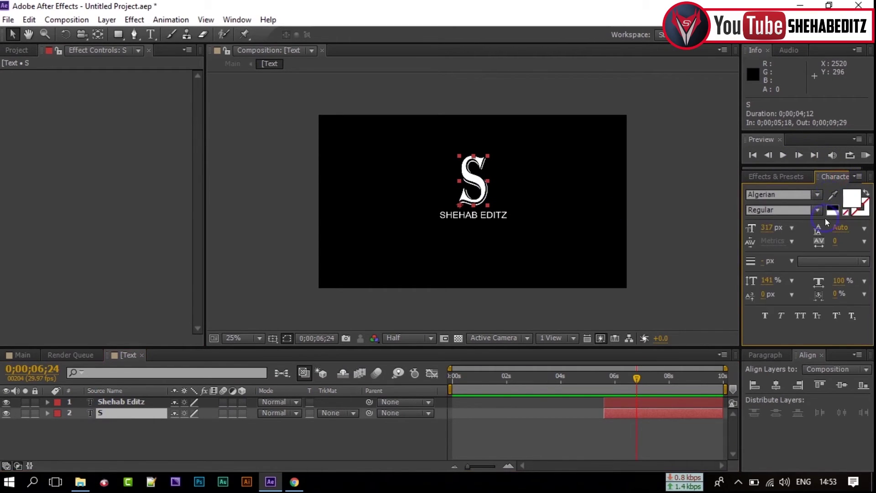
pyautogui.click(851, 199)
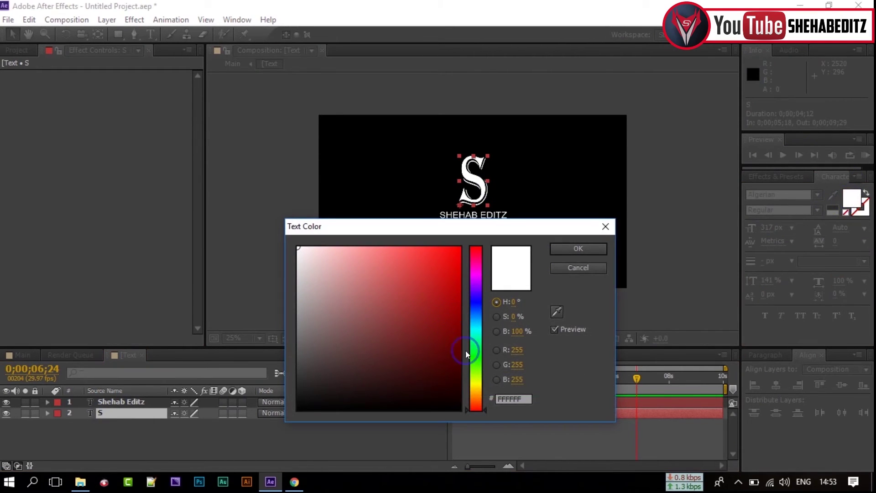
pyautogui.click(473, 381)
pyautogui.click(462, 232)
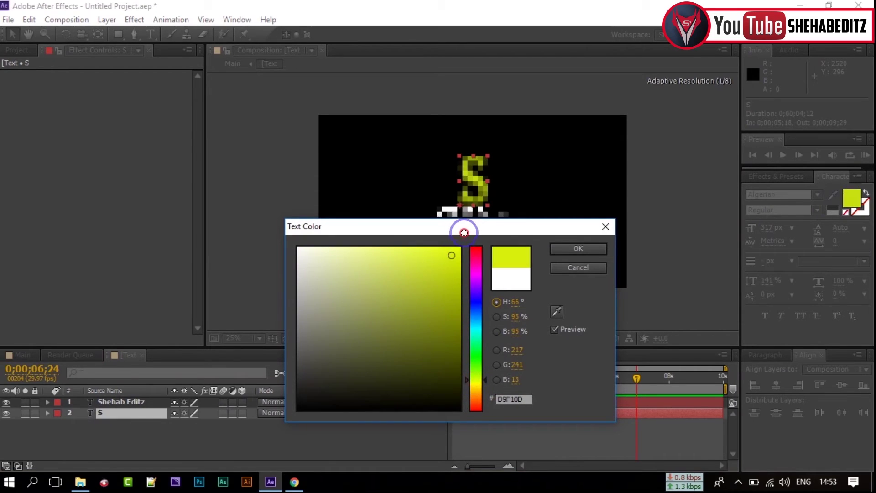
pyautogui.moveTo(474, 386); pyautogui.dragTo(478, 395)
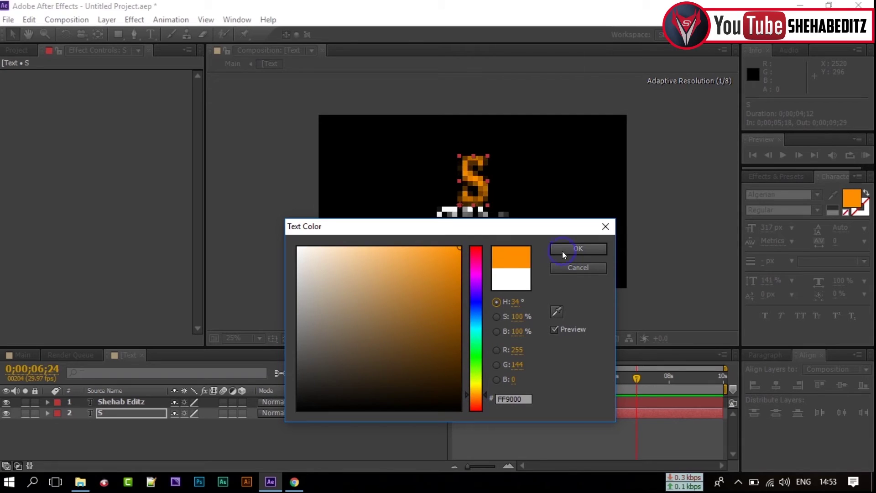
pyautogui.moveTo(477, 396); pyautogui.dragTo(475, 392)
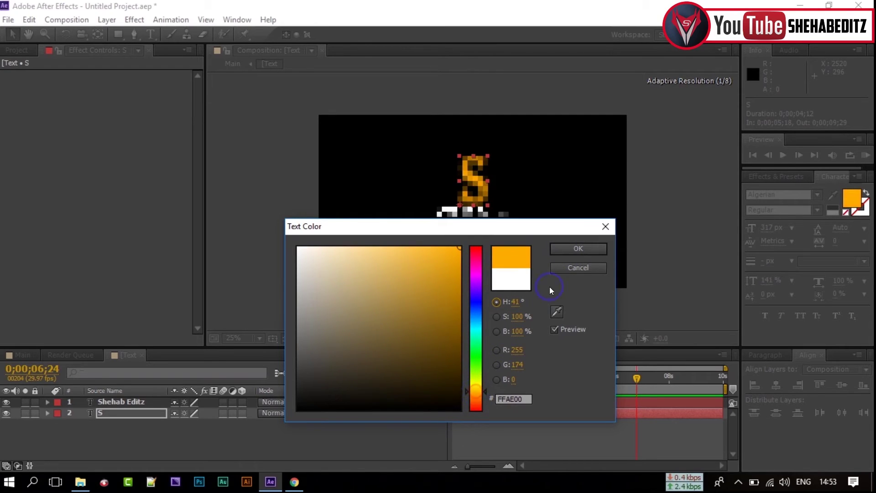
pyautogui.click(573, 250)
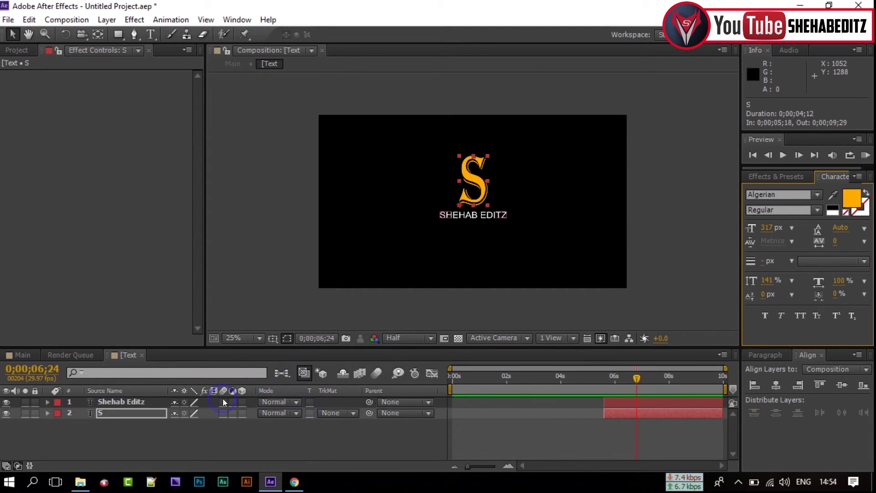
# In Main, set the Shadow Tint's Map White To colour to the S letter's orange
pyautogui.click(62, 355)
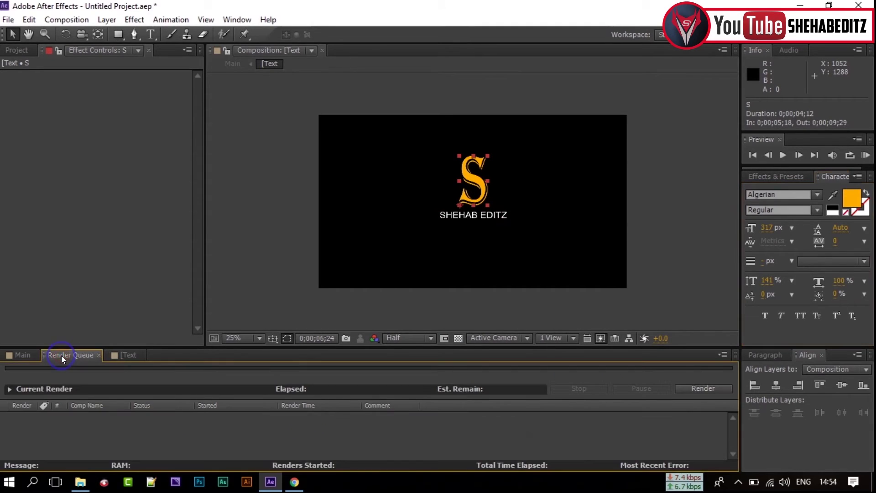
pyautogui.click(120, 355)
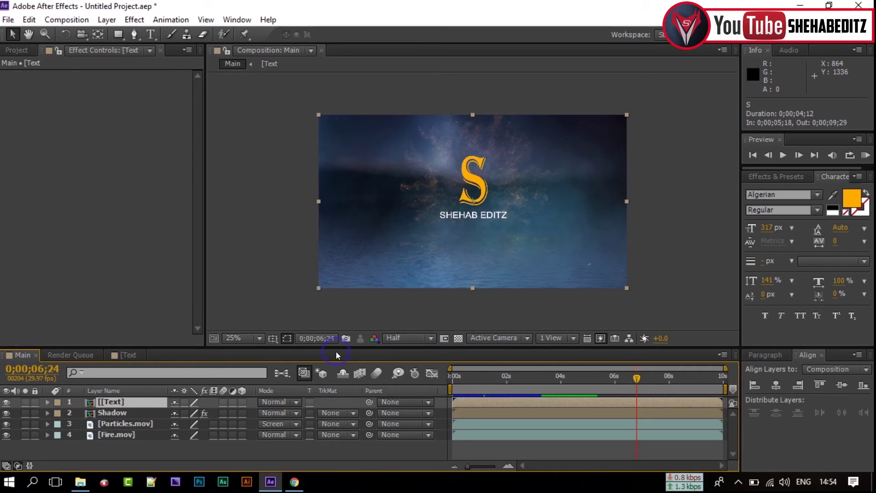
pyautogui.click(131, 448)
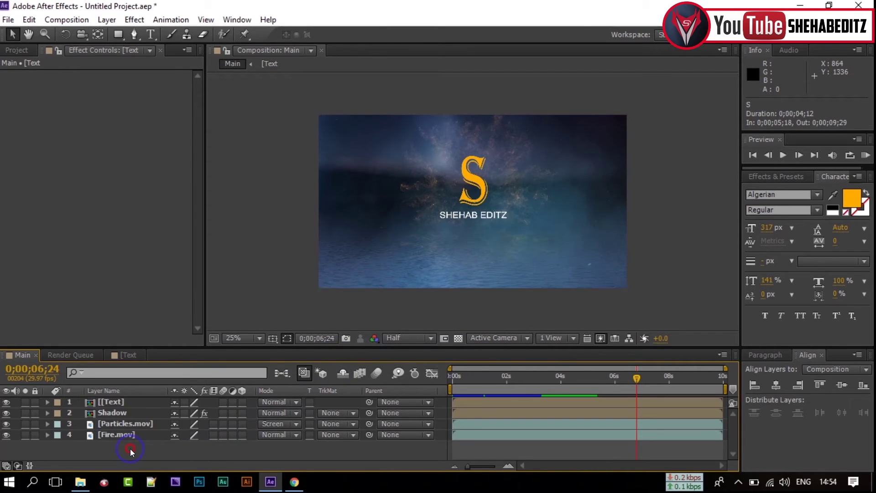
pyautogui.click(116, 414)
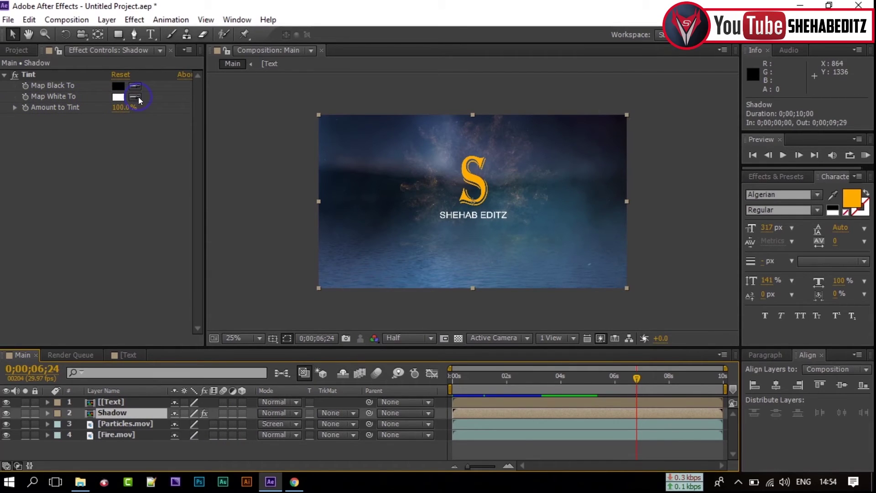
pyautogui.click(472, 173)
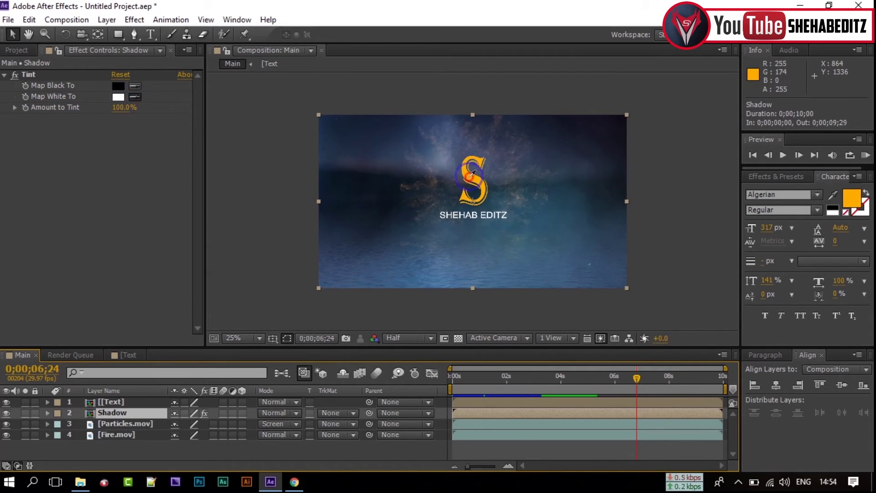
pyautogui.click(117, 450)
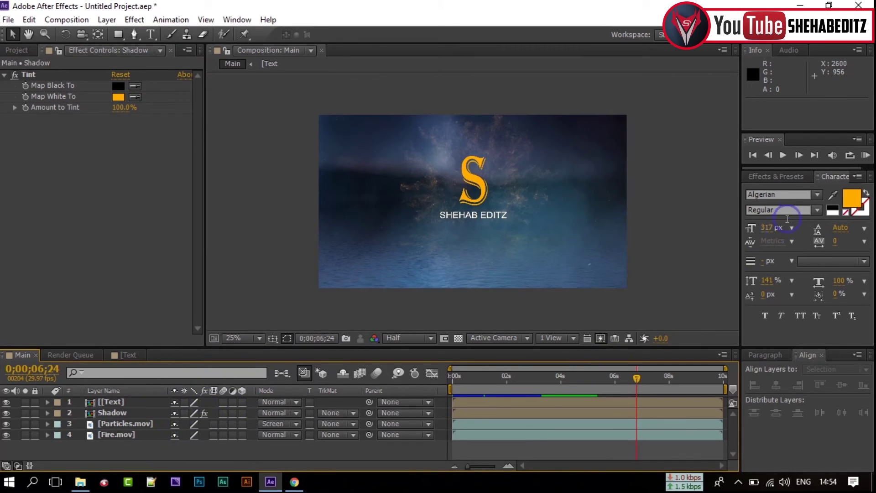
pyautogui.click(786, 175)
pyautogui.click(795, 190)
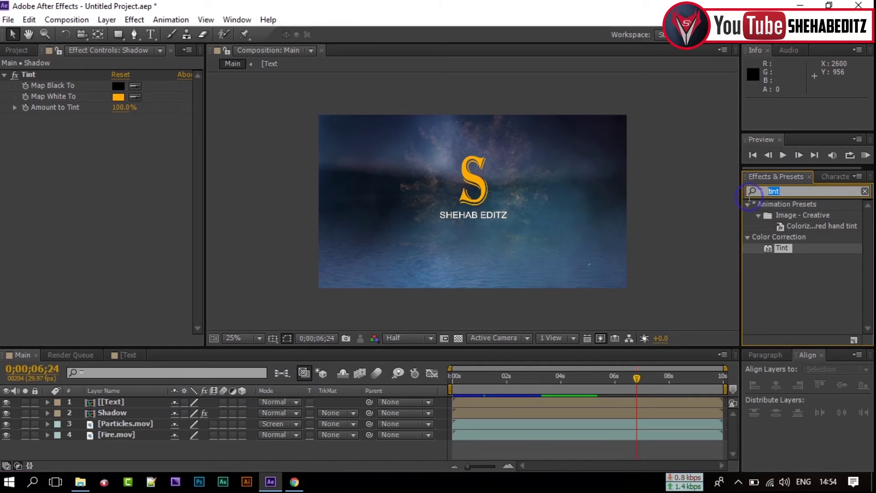
# Apply Fast Blur with blurriness 41 to Shadow, hiding the original text layer
pyautogui.write('fast')
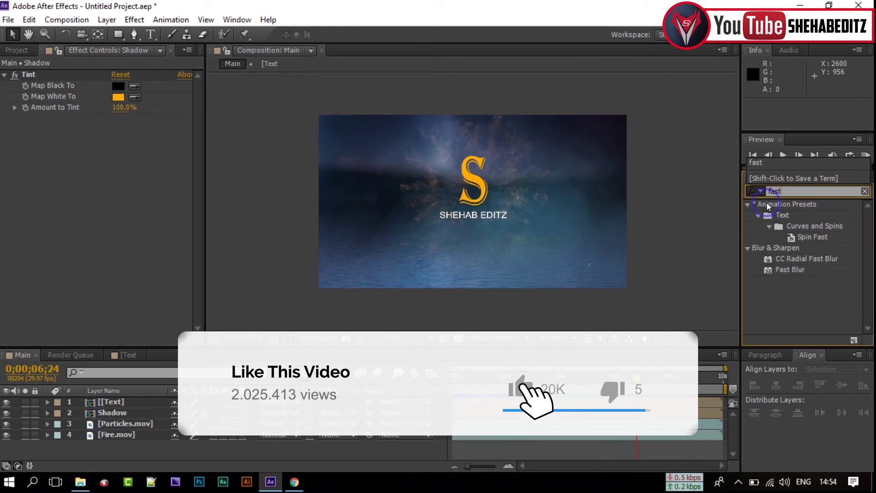
pyautogui.click(793, 271)
pyautogui.moveTo(793, 271); pyautogui.dragTo(122, 414)
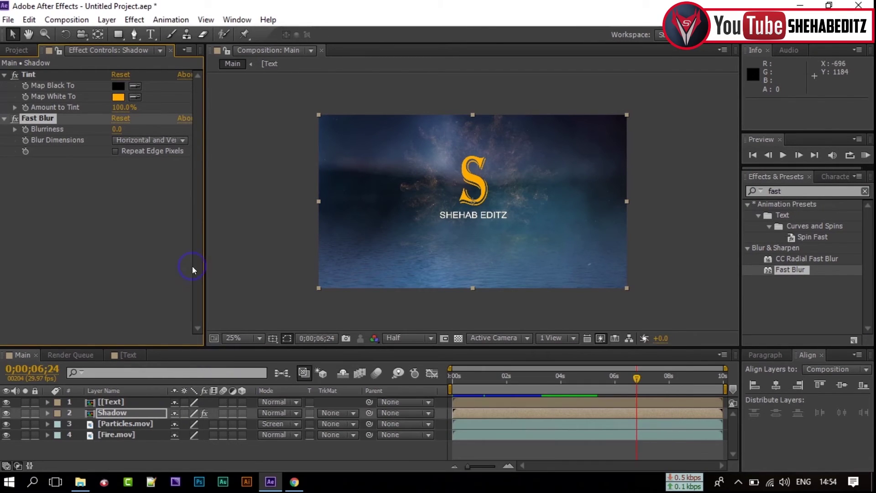
pyautogui.moveTo(117, 129); pyautogui.dragTo(131, 129)
pyautogui.click(6, 401)
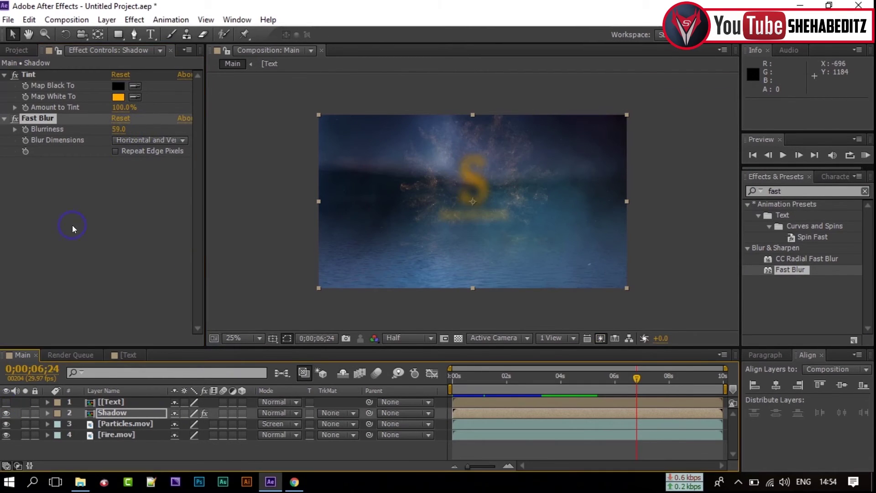
pyautogui.click(104, 128)
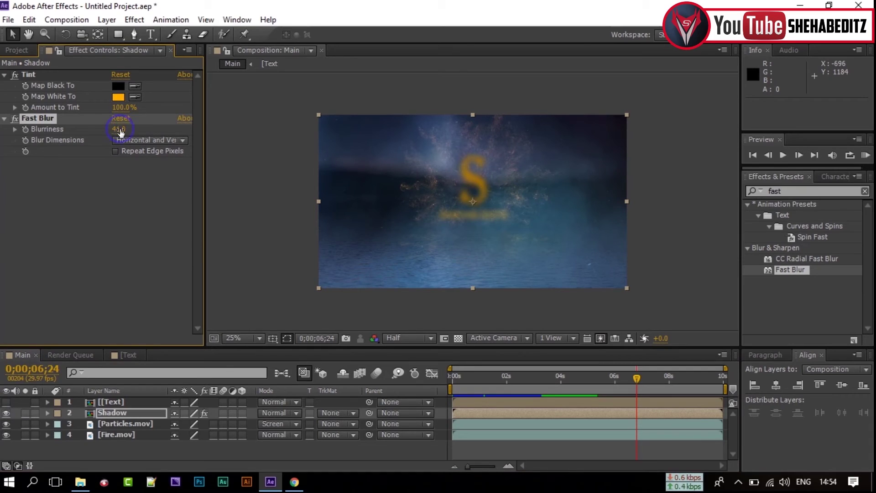
# Enable the 3D Layer switch on the Shadow layer
pyautogui.click(109, 413)
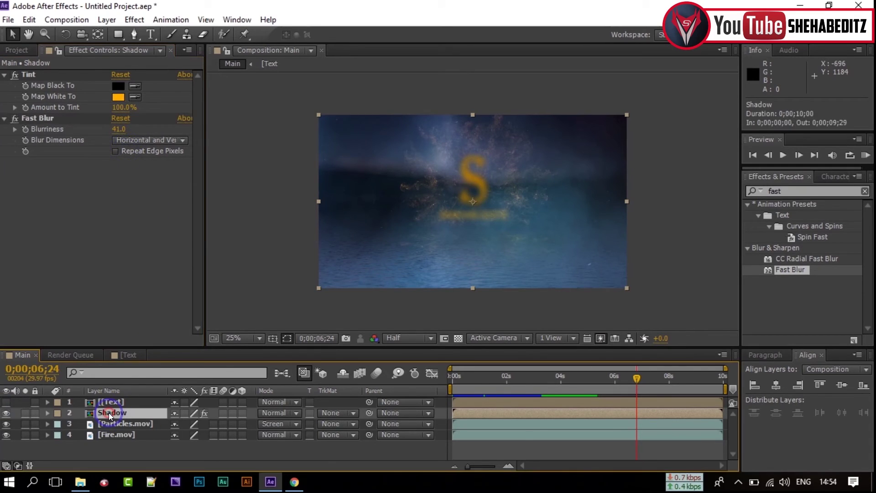
pyautogui.click(155, 412)
pyautogui.click(241, 412)
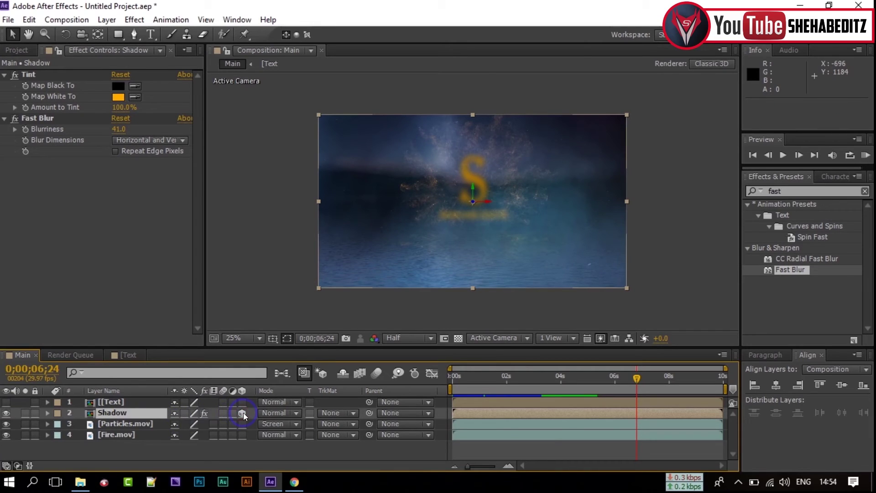
# Flip the Shadow layer upside down and place it beneath the visible logo text
pyautogui.click(185, 415)
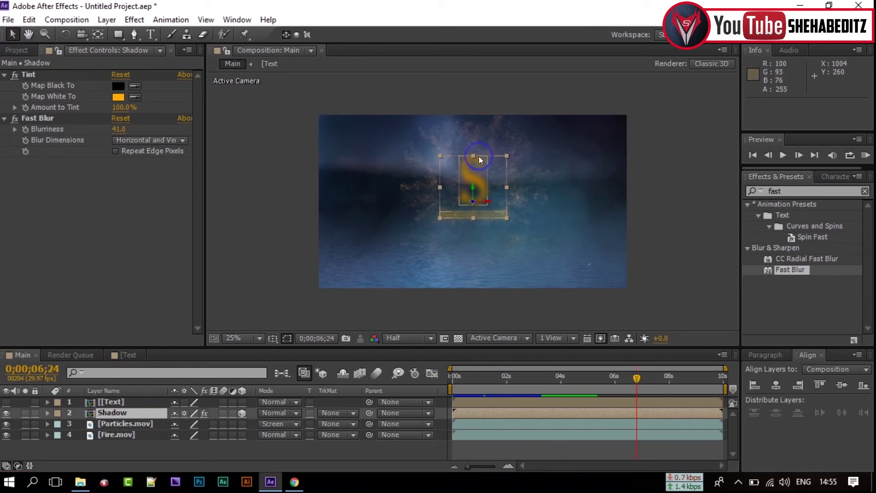
pyautogui.moveTo(472, 155); pyautogui.dragTo(467, 229)
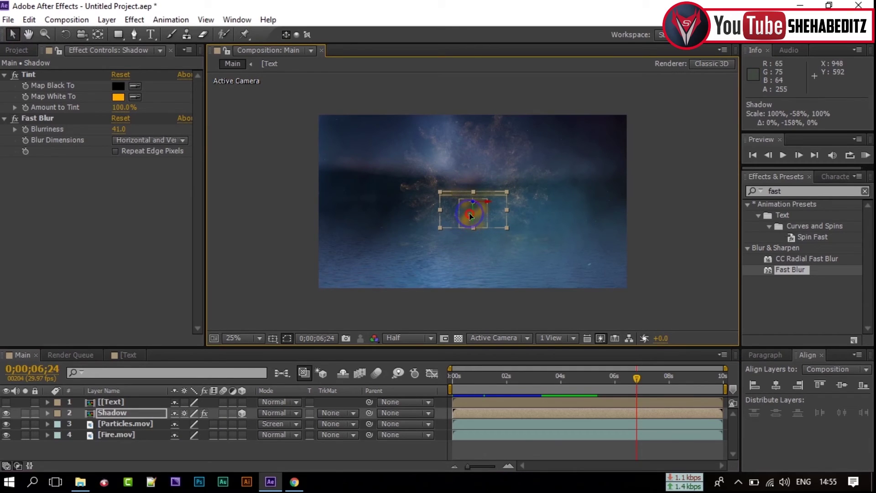
pyautogui.moveTo(469, 213); pyautogui.dragTo(469, 229)
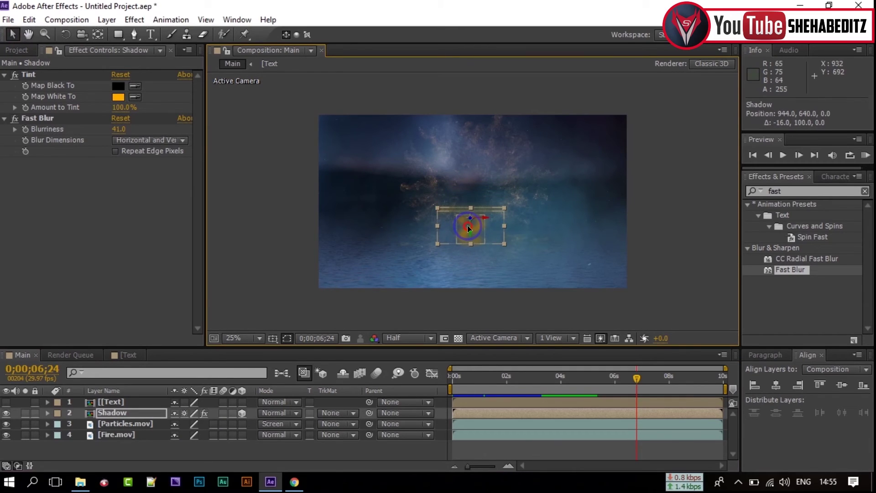
pyautogui.click(7, 401)
pyautogui.moveTo(472, 226)
pyautogui.mouseDown()
pyautogui.moveTo(475, 242)
pyautogui.moveTo(482, 237)
pyautogui.mouseUp()
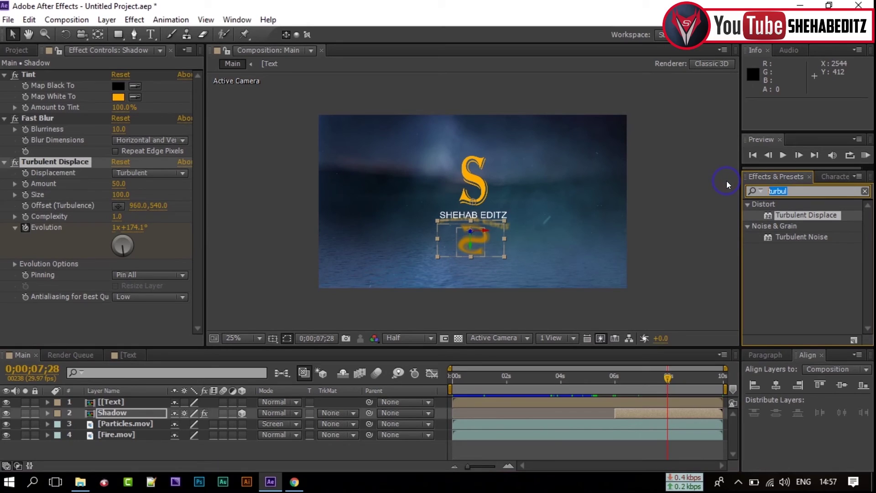
# Apply Linear Wipe to the Shadow layer with a 0° wipe angle
pyautogui.write('li')
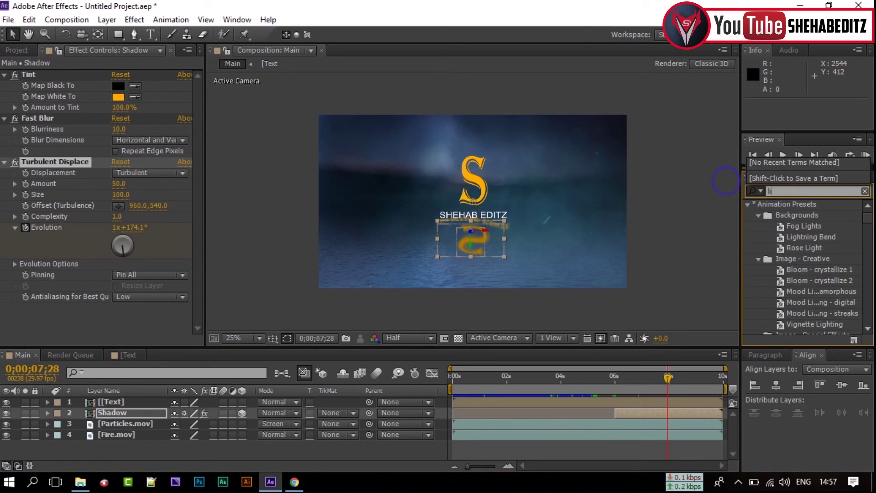
pyautogui.write('near')
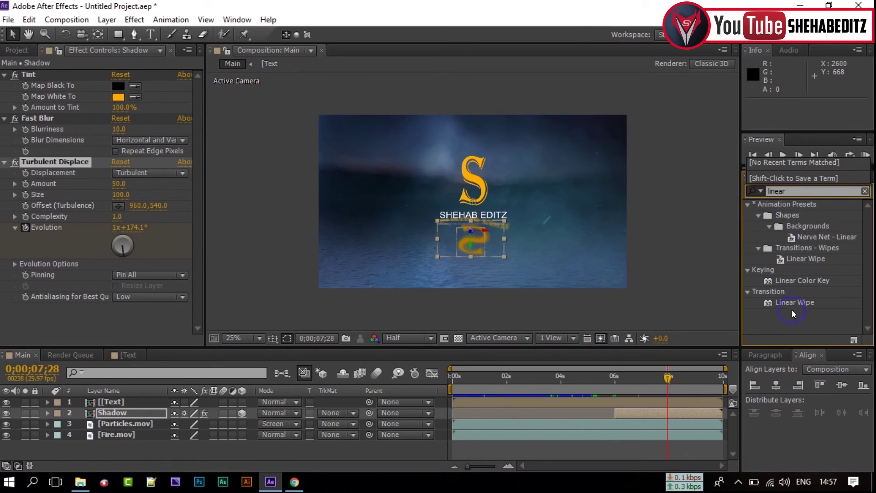
pyautogui.moveTo(795, 304); pyautogui.dragTo(111, 413)
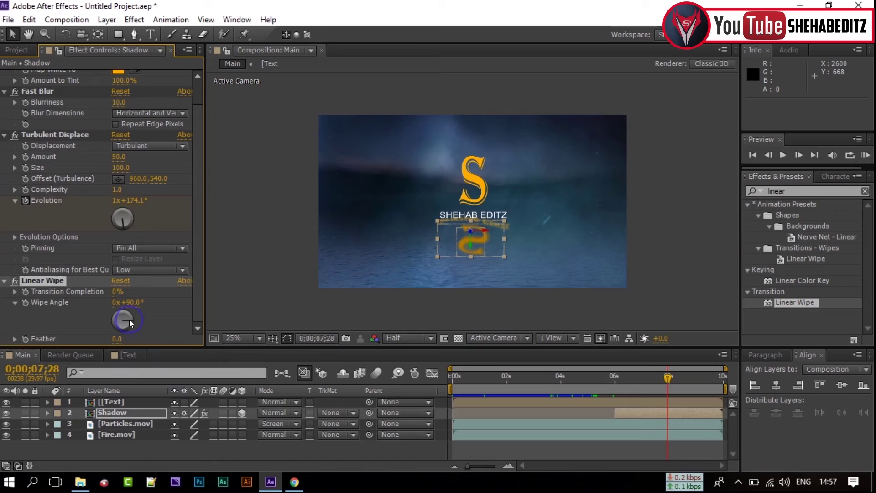
pyautogui.moveTo(129, 320); pyautogui.dragTo(121, 314)
pyautogui.click(127, 303)
pyautogui.write('0')
pyautogui.click(171, 324)
# Set Transition Completion to 25% and Feather to 60, then delete Turbulent Displace
pyautogui.moveTo(115, 296); pyautogui.dragTo(130, 292)
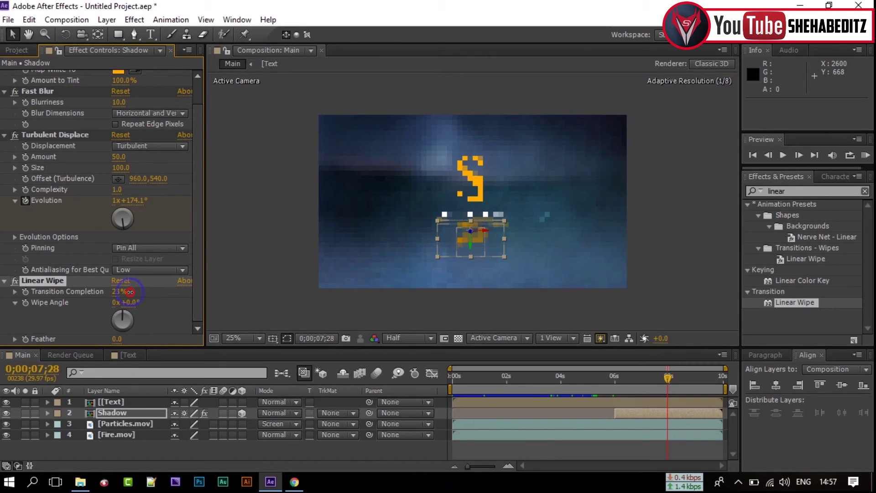
pyautogui.click(120, 292)
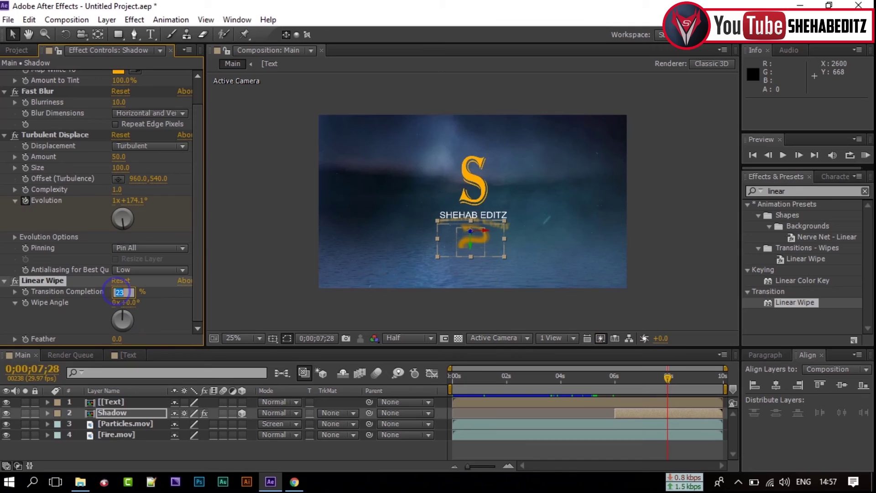
pyautogui.write('25')
pyautogui.press('Return')
pyautogui.moveTo(116, 340); pyautogui.dragTo(134, 341)
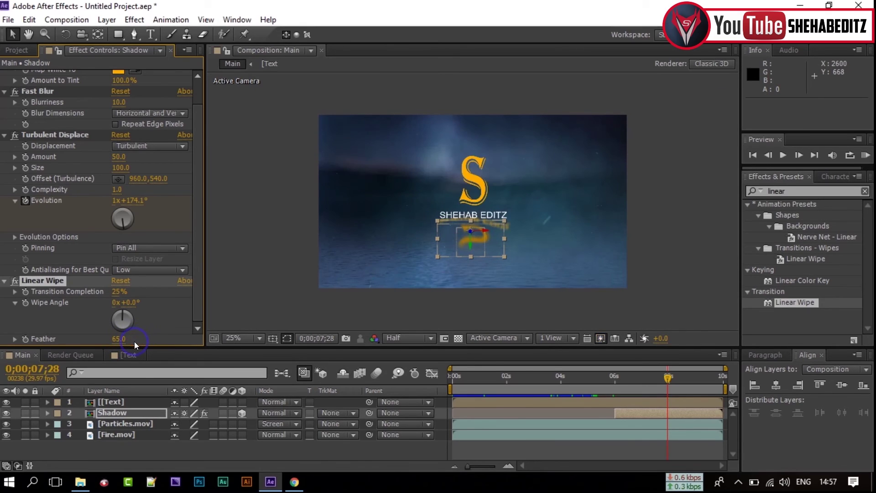
pyautogui.click(120, 339)
pyautogui.write('6')
pyautogui.press('Delete')
# Nudge the reflection into place and keyframe the Shadow layer's opacity at 50%
pyautogui.click(455, 245)
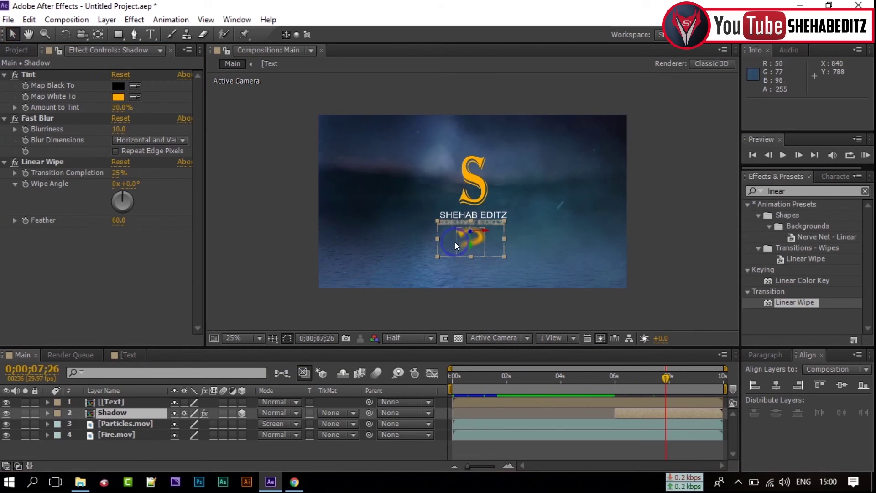
pyautogui.moveTo(466, 244); pyautogui.dragTo(458, 260)
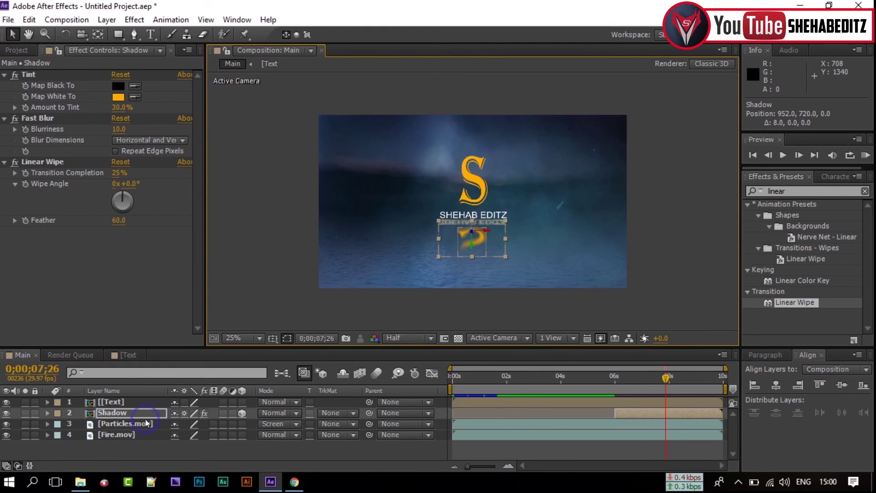
pyautogui.click(111, 414)
pyautogui.press('t')
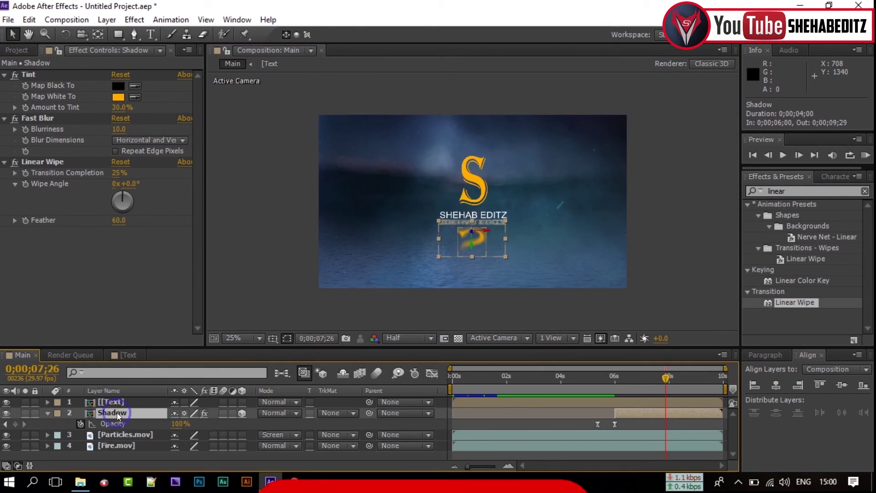
pyautogui.click(180, 424)
pyautogui.write('70')
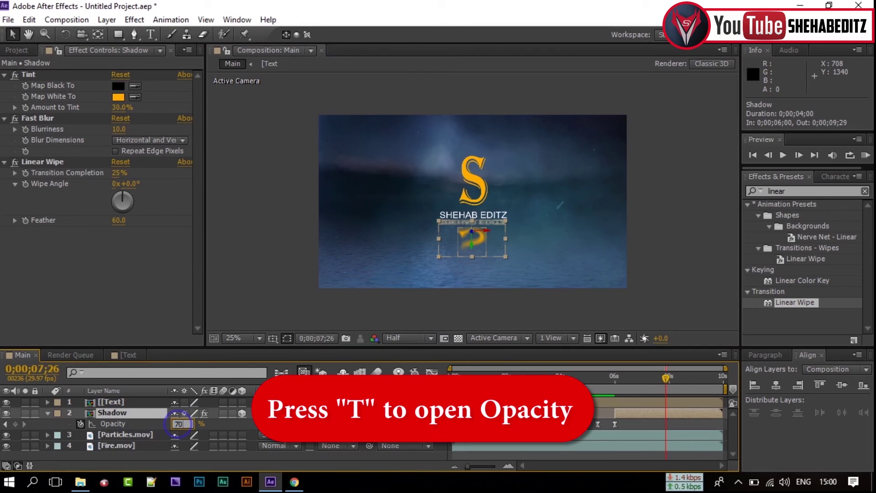
pyautogui.press('Return')
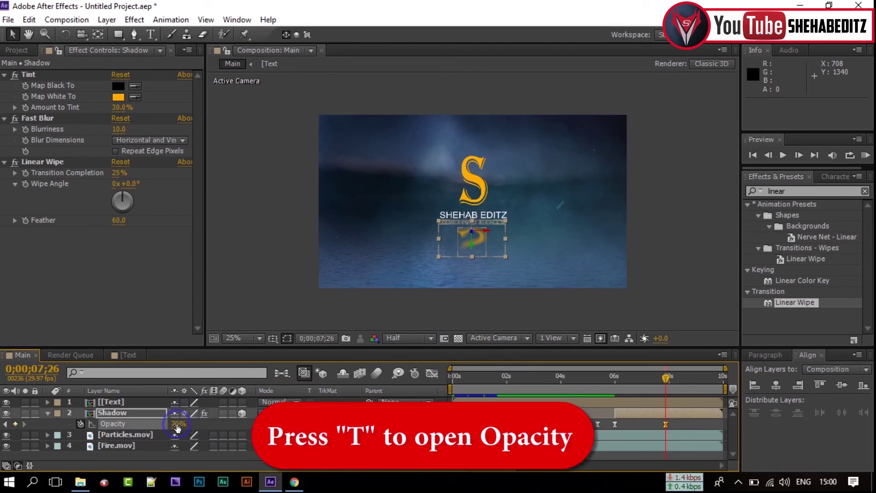
pyautogui.click(177, 424)
pyautogui.write('50')
pyautogui.press('Return')
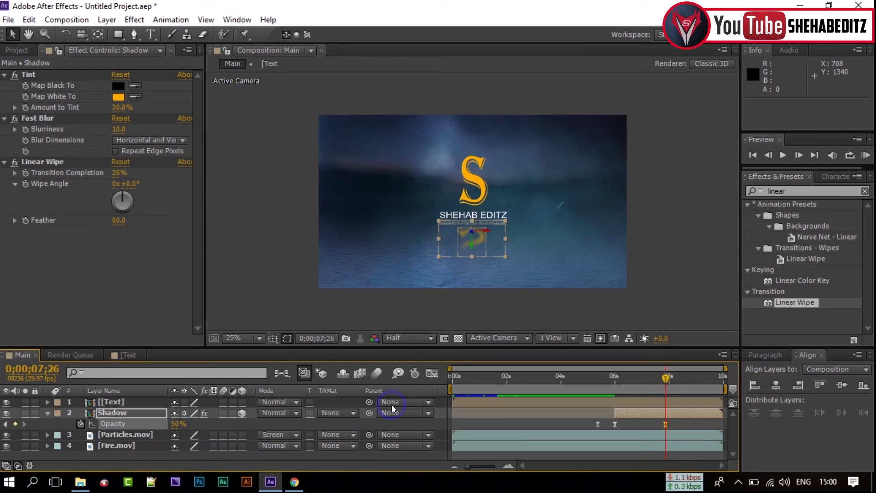
pyautogui.click(693, 265)
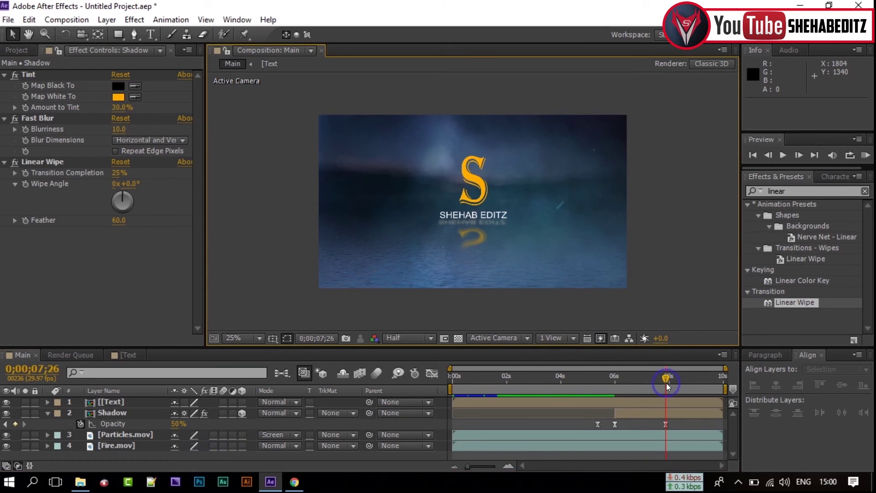
# Select the Text layer and scrub back to the fire burst, before the text appears
pyautogui.moveTo(666, 383); pyautogui.dragTo(641, 379)
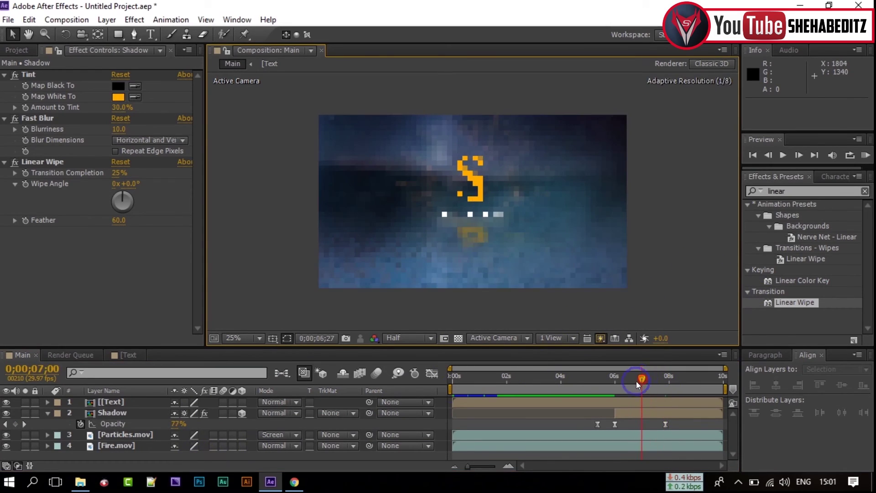
pyautogui.click(145, 402)
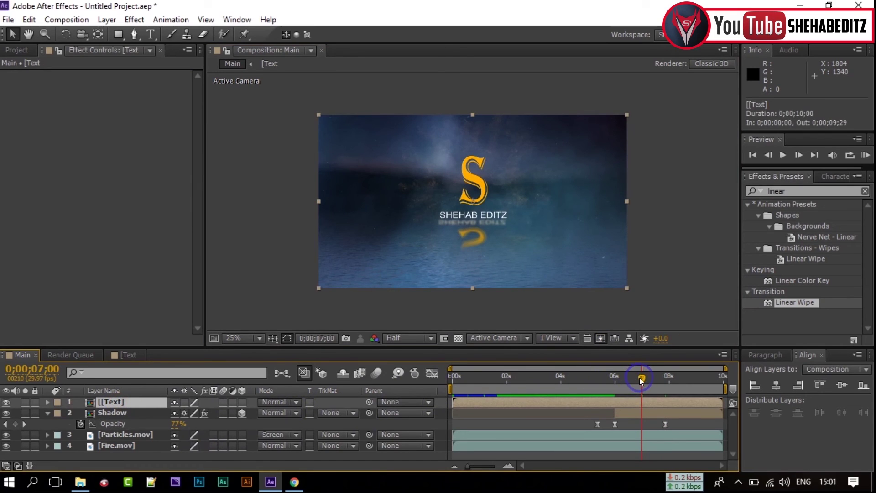
pyautogui.moveTo(640, 380); pyautogui.dragTo(611, 384)
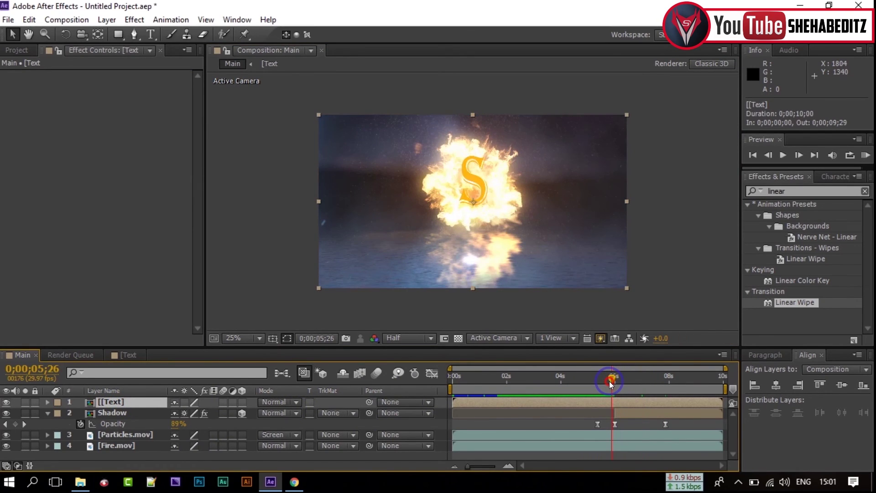
pyautogui.moveTo(611, 384)
pyautogui.mouseDown()
pyautogui.moveTo(580, 386)
pyautogui.moveTo(606, 401)
pyautogui.mouseUp()
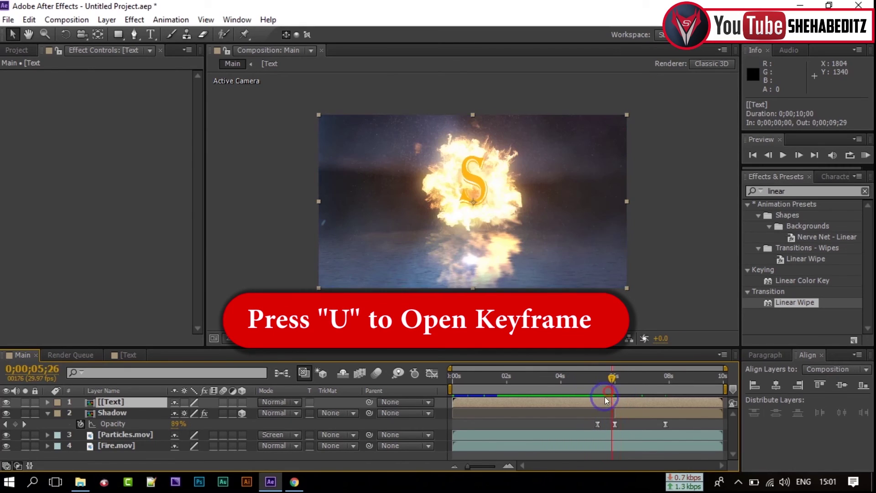
# Shift both Text opacity fade-in keyframes later so full opacity lands around 6;15
pyautogui.press('u')
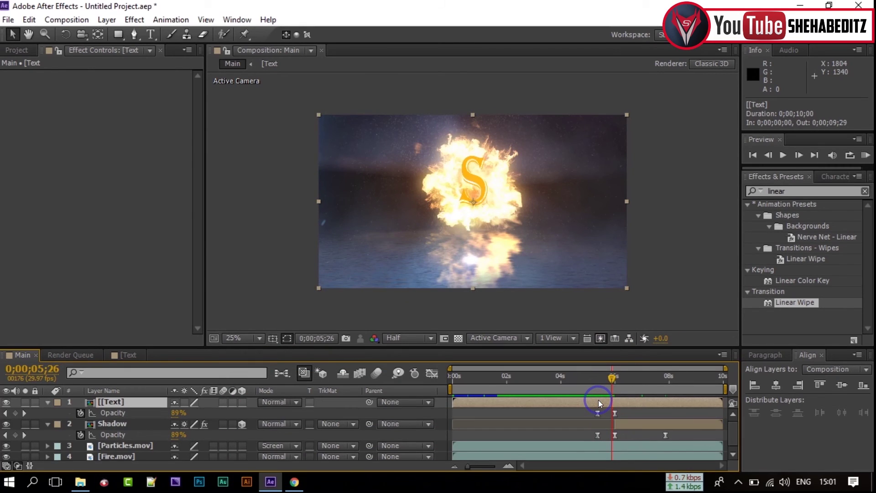
pyautogui.moveTo(612, 377); pyautogui.dragTo(593, 383)
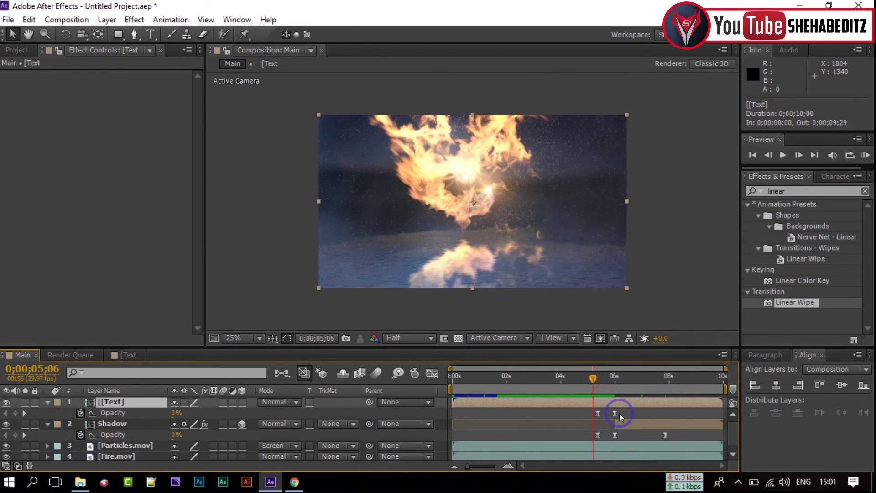
pyautogui.moveTo(620, 413); pyautogui.dragTo(588, 416)
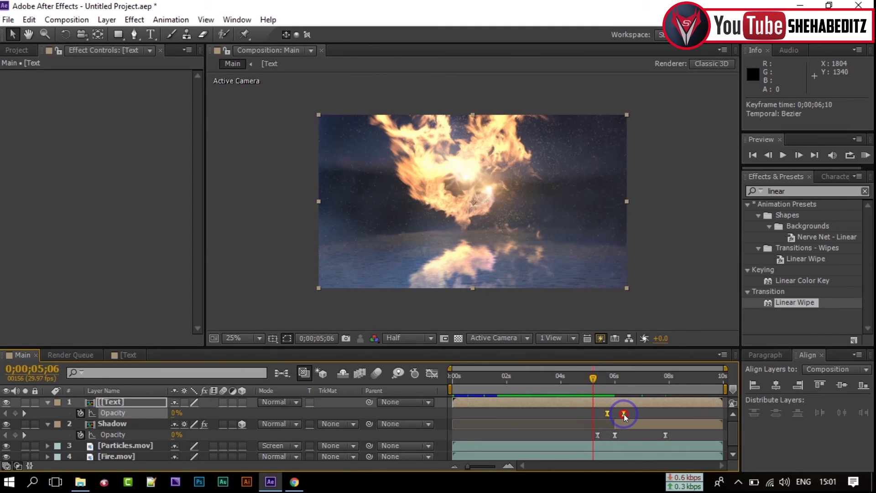
pyautogui.moveTo(593, 382)
pyautogui.mouseDown()
pyautogui.moveTo(623, 386)
pyautogui.moveTo(601, 412)
pyautogui.moveTo(637, 412)
pyautogui.mouseUp()
pyautogui.click(619, 412)
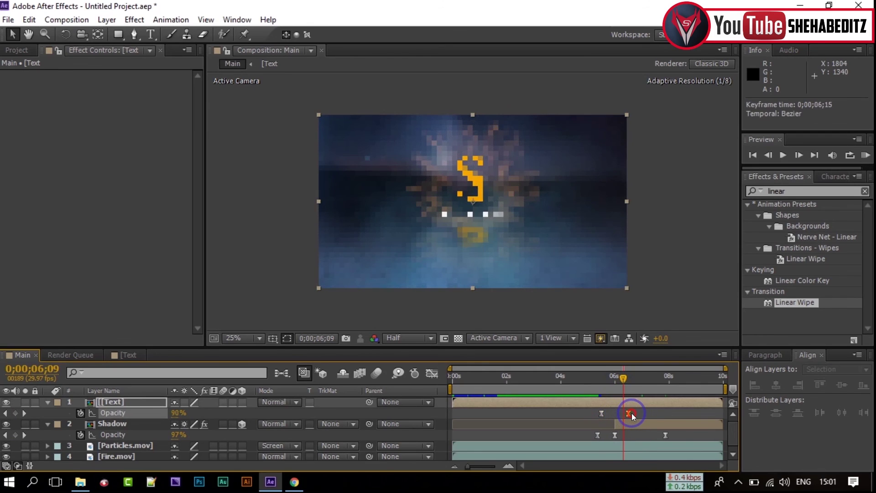
# Return the playhead to the start and RAM Preview the full fire logo reveal
pyautogui.moveTo(624, 382); pyautogui.dragTo(425, 401)
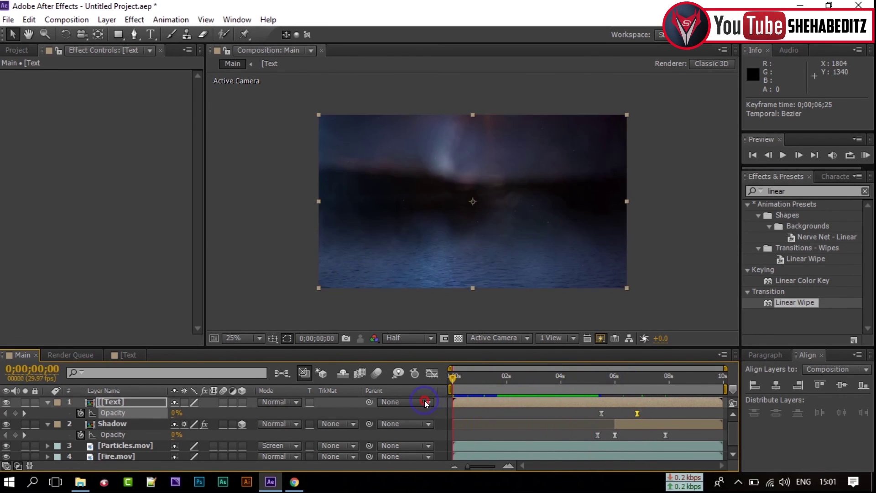
pyautogui.click(866, 156)
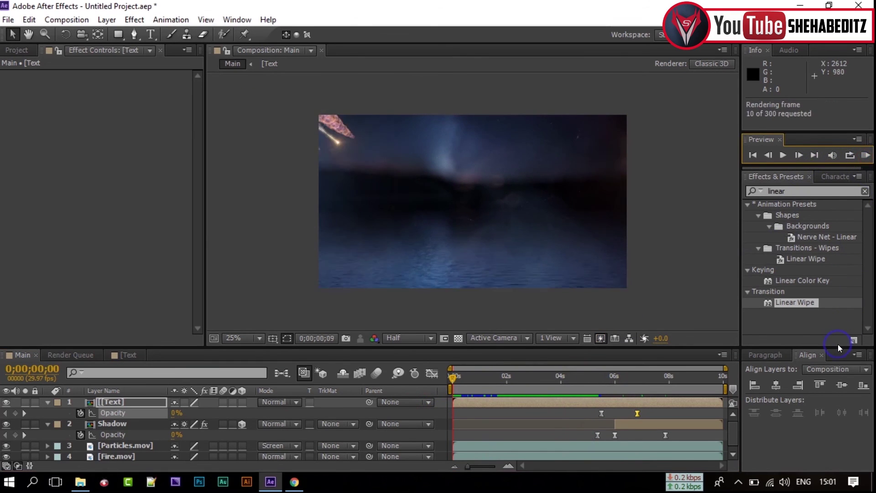